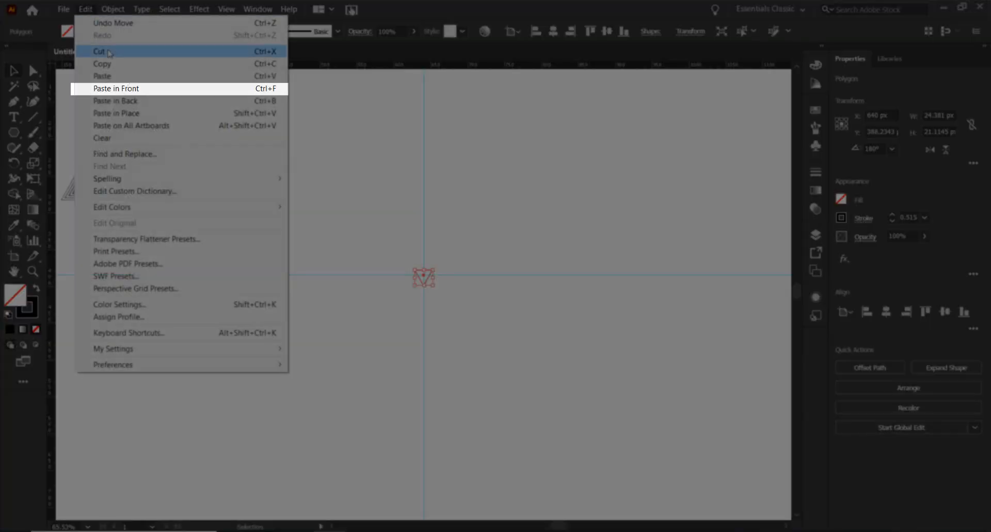
Paste a copy of the small inverted triangle in front and enlarge the copy to about 275 px wide.
click(122, 88)
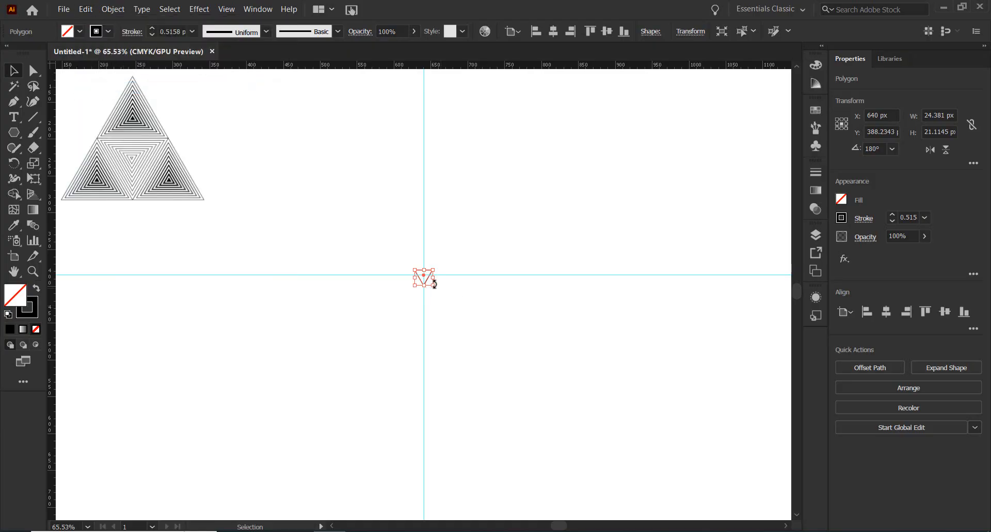
drag(433, 288, 526, 396)
Set the blend options for the two inverted triangles to Specified Steps with 8 steps.
drag(576, 190, 412, 417)
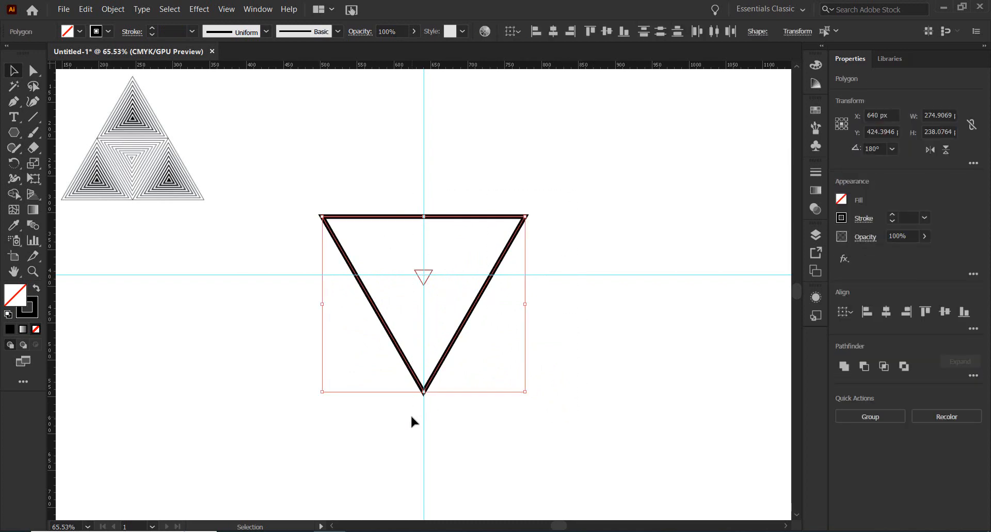
click(113, 9)
mouse_move(139, 308)
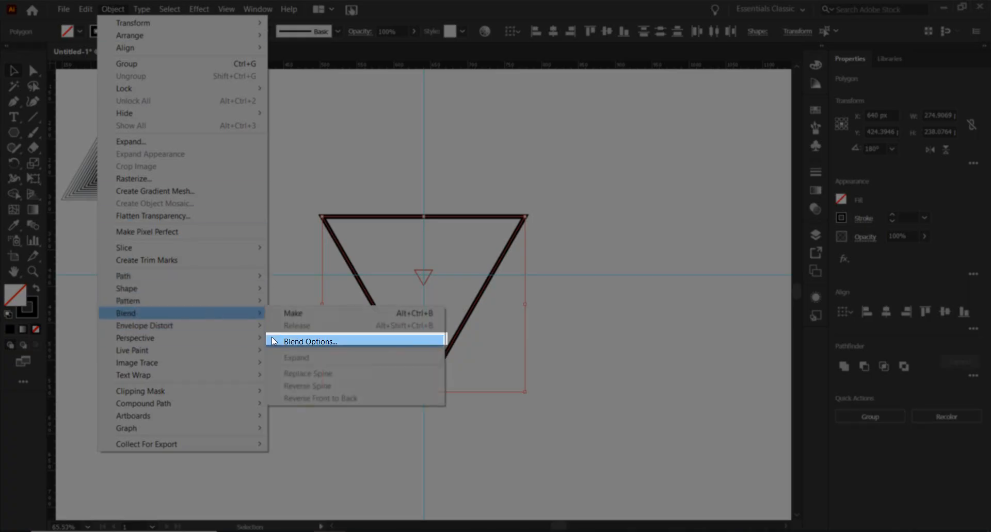
click(296, 340)
click(679, 298)
click(679, 297)
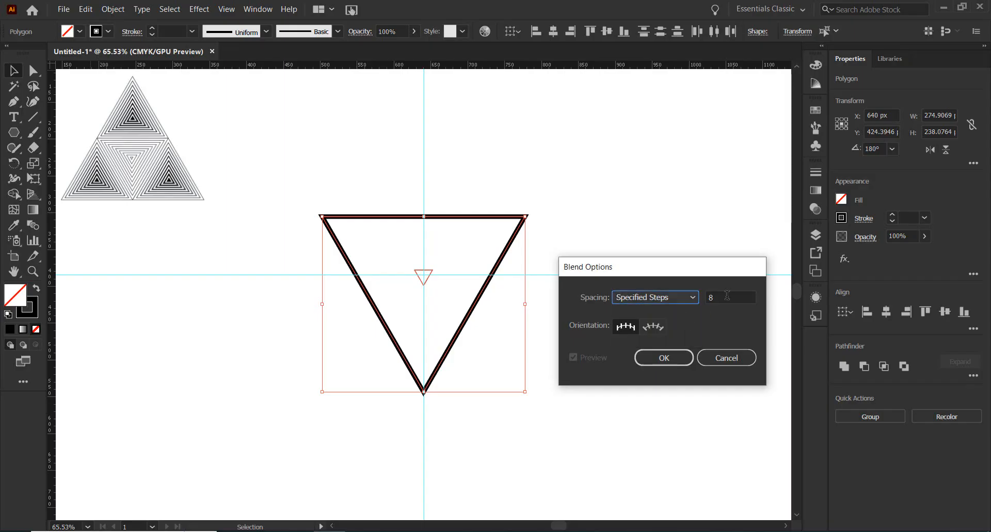
click(725, 296)
click(664, 358)
click(576, 308)
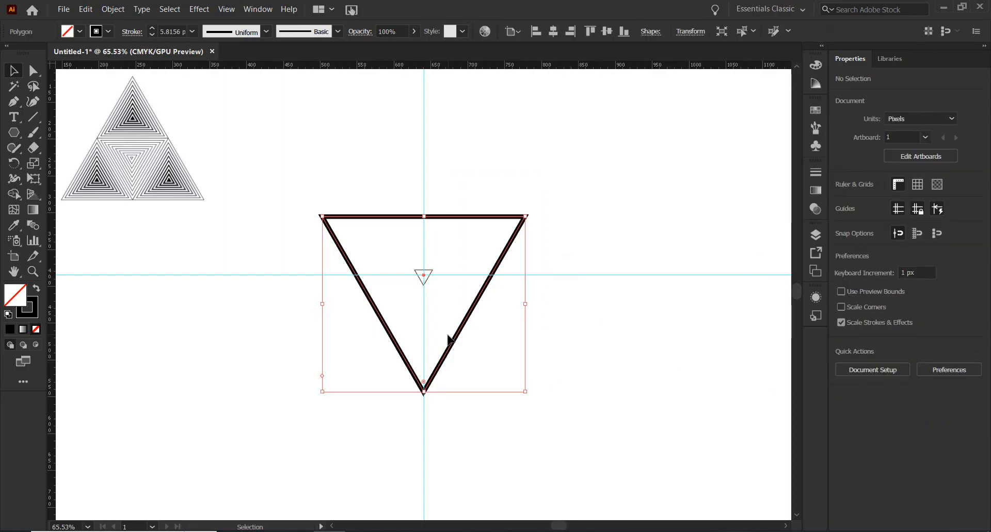
Make a blend between the small and the large inverted triangle.
click(451, 343)
click(112, 9)
mouse_move(144, 313)
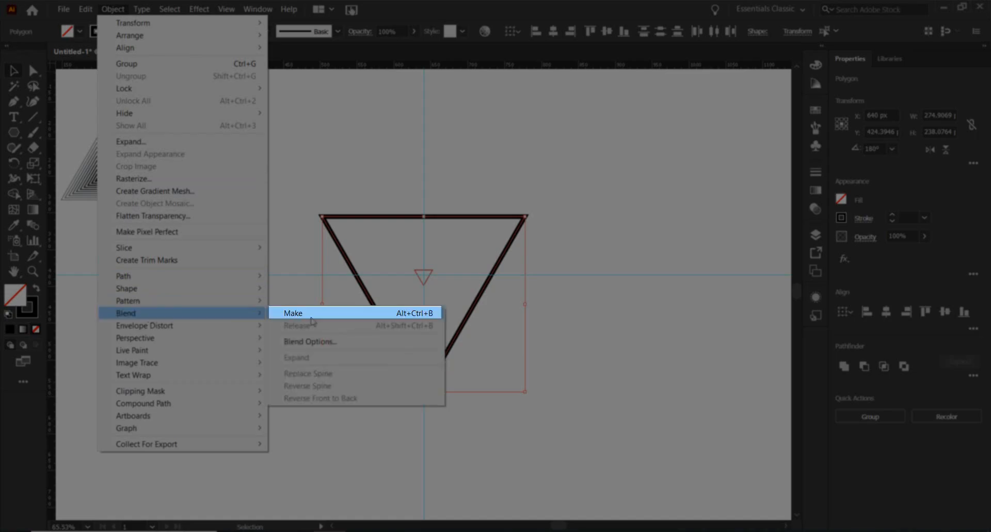
click(291, 314)
Thin the stroke of the inverted blend and reduce it to about 213 px wide, centred on the guides.
drag(531, 161, 440, 380)
click(892, 220)
click(596, 273)
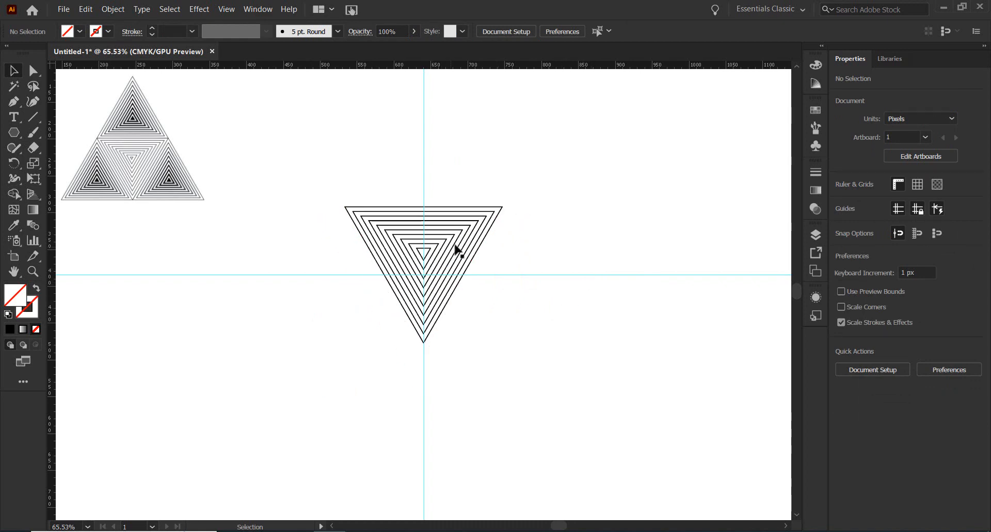
Copy the inverted triangle blend and paste the duplicate in front of it.
drag(566, 173, 499, 261)
right_click(476, 253)
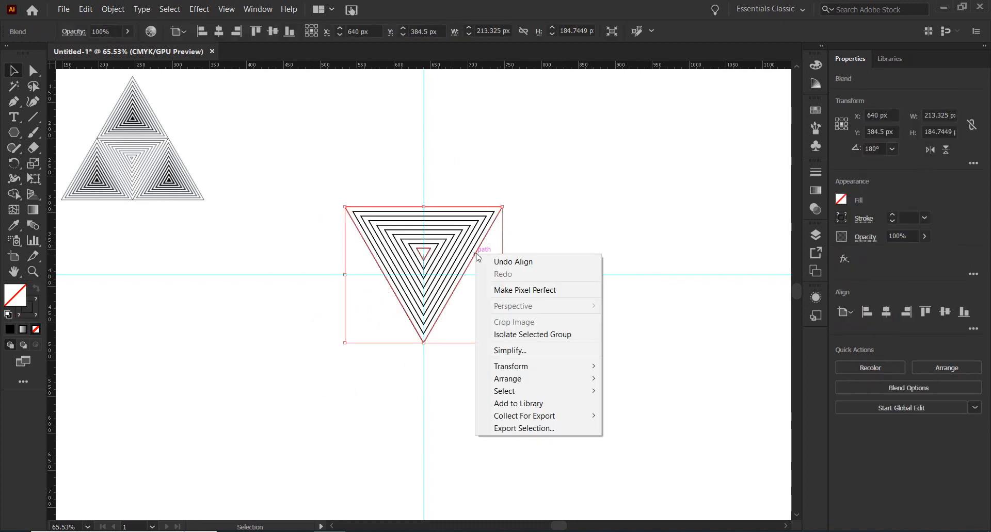
click(86, 10)
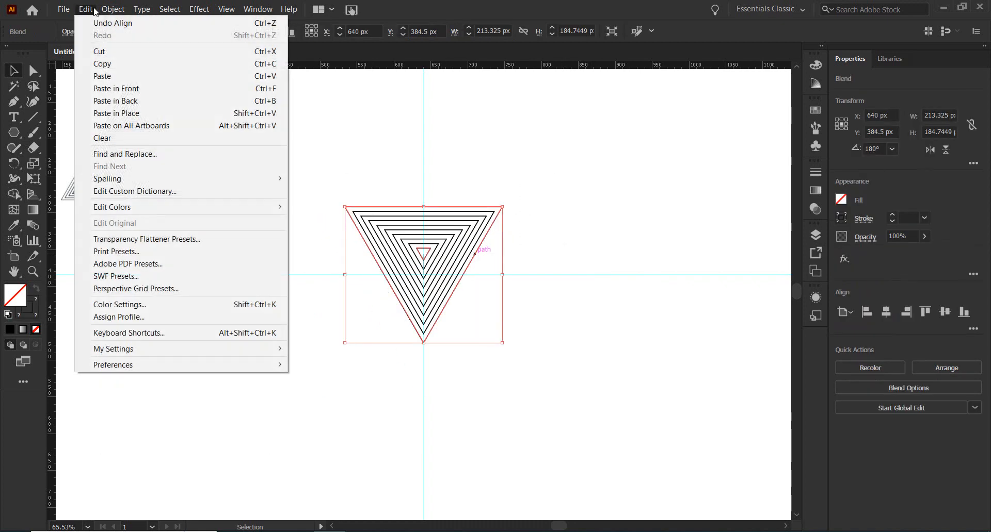
click(102, 63)
click(92, 11)
click(116, 88)
click(589, 271)
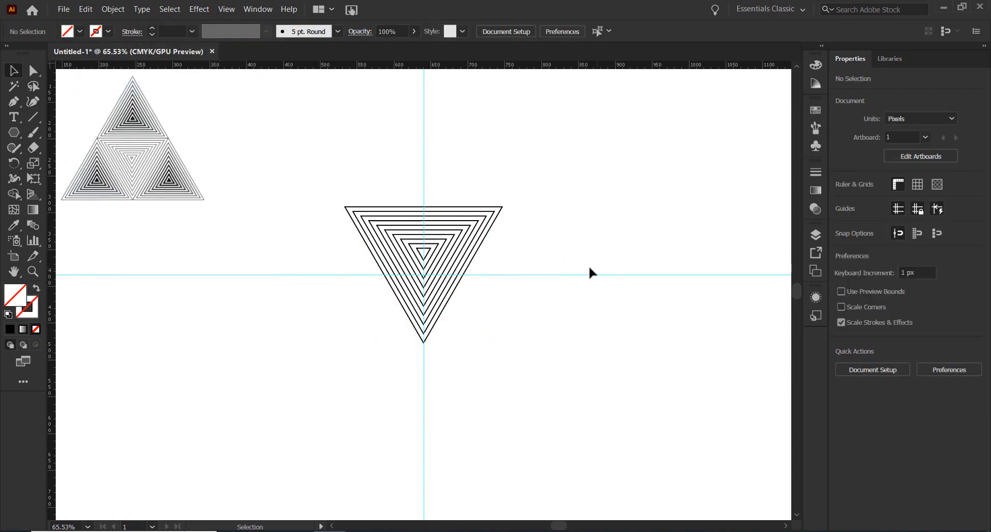
Move the duplicate blend to the right of the original, rotate it 180° and place it alongside the original's slanted edge.
drag(444, 261, 602, 256)
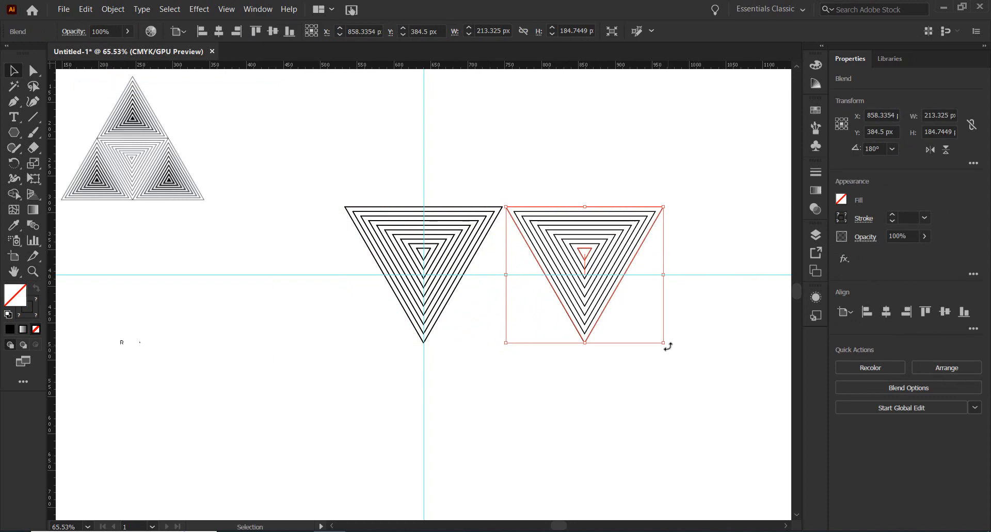
drag(667, 346, 528, 221)
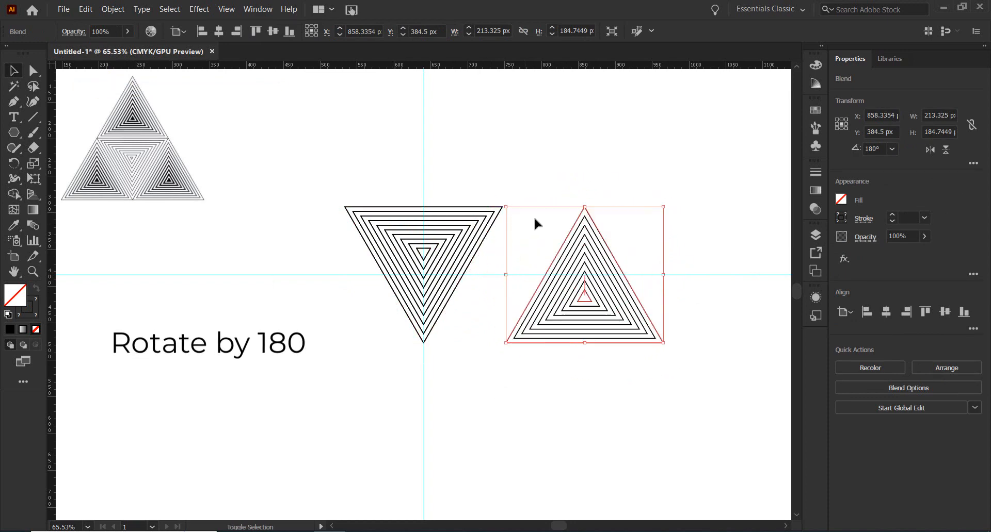
click(533, 216)
drag(547, 275, 503, 276)
click(605, 239)
Release the upright blend back into its separate inner and outer triangles.
click(529, 307)
click(108, 9)
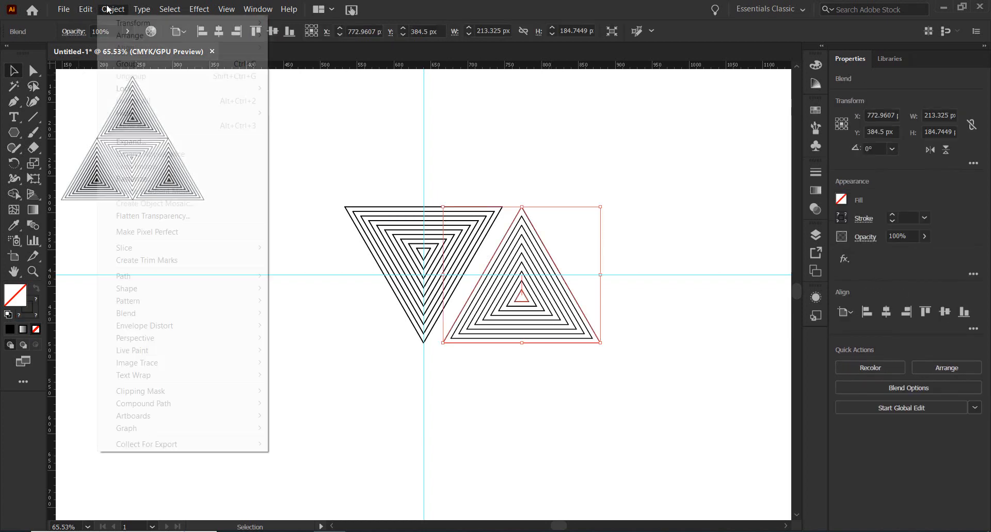
mouse_move(180, 313)
click(309, 326)
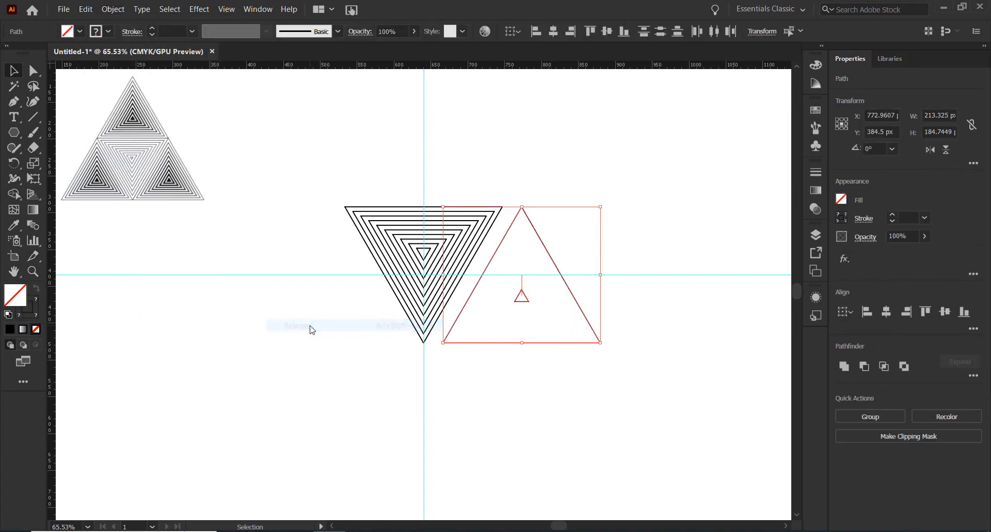
click(400, 351)
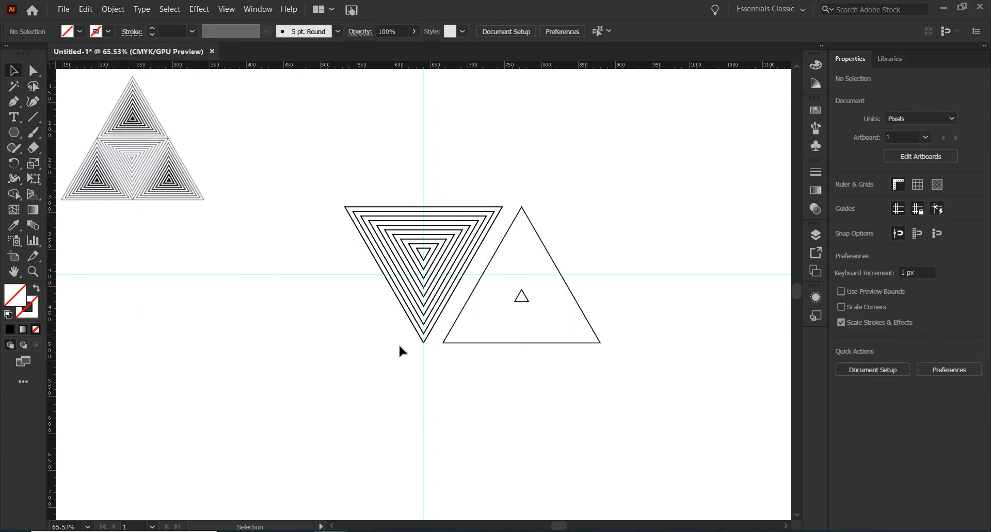
Set the small inner upright triangle's stroke to 4 pt and blend it with the outer triangle.
click(526, 303)
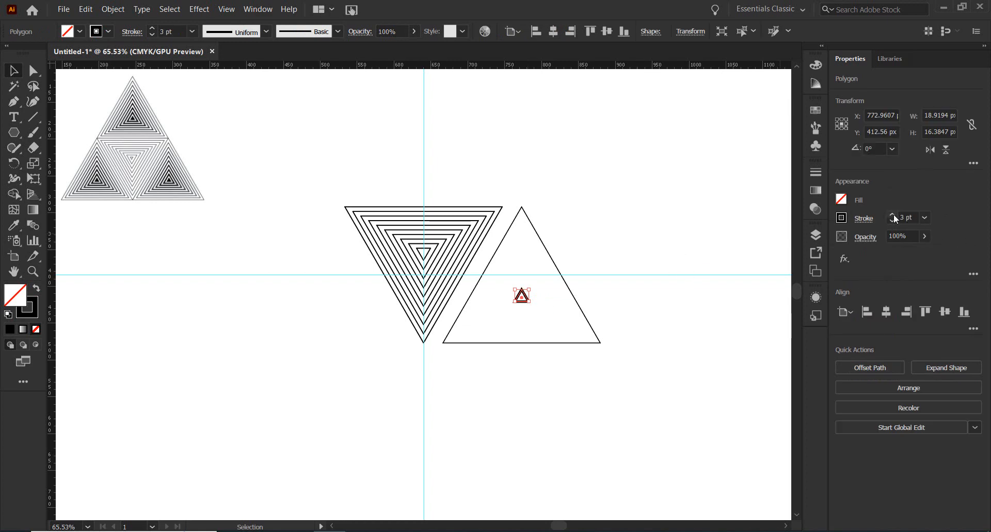
drag(609, 228, 508, 357)
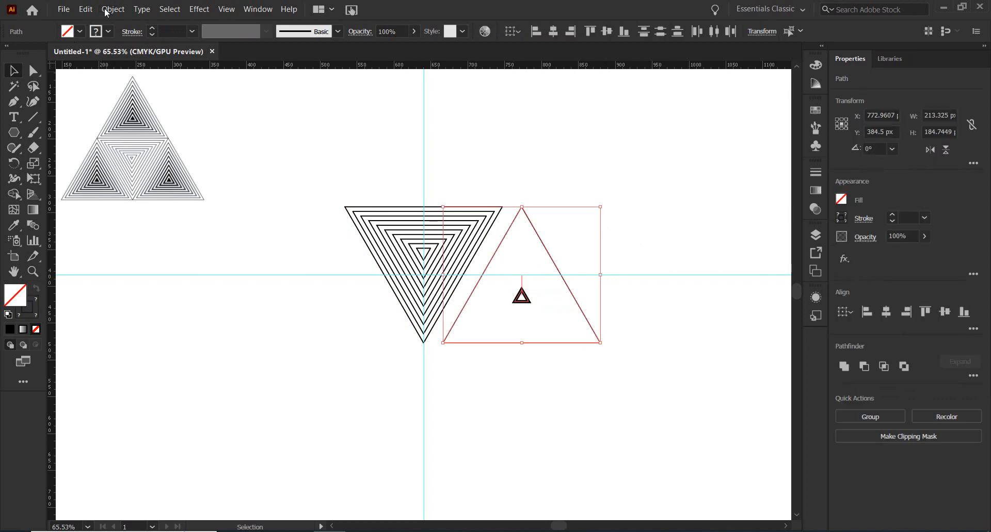
click(106, 11)
mouse_move(138, 319)
click(300, 311)
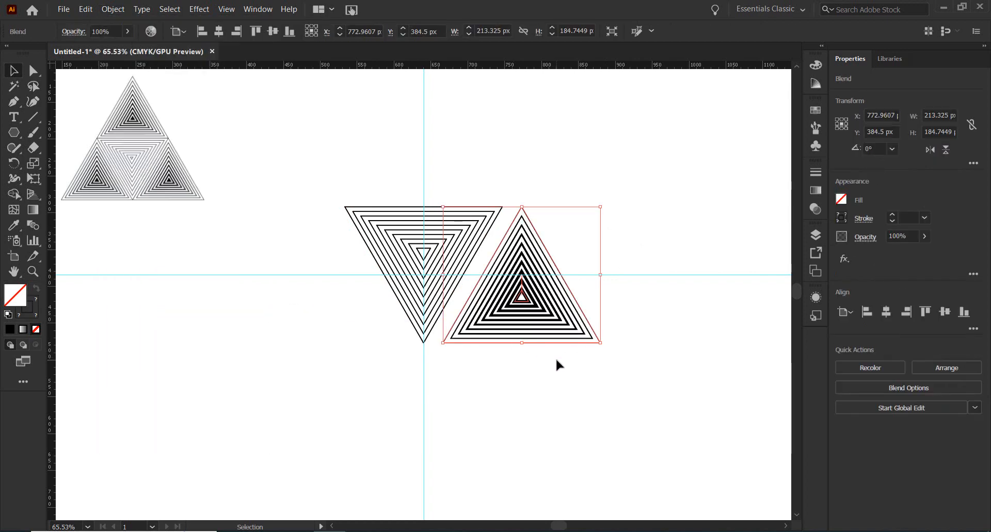
click(556, 361)
Expand the upright triangle blend into individual paths.
click(526, 299)
click(112, 10)
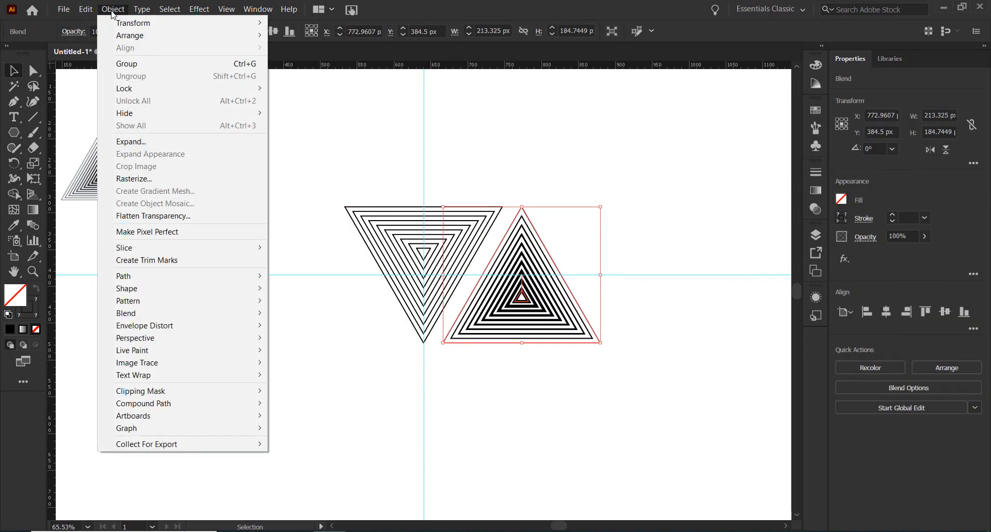
click(131, 141)
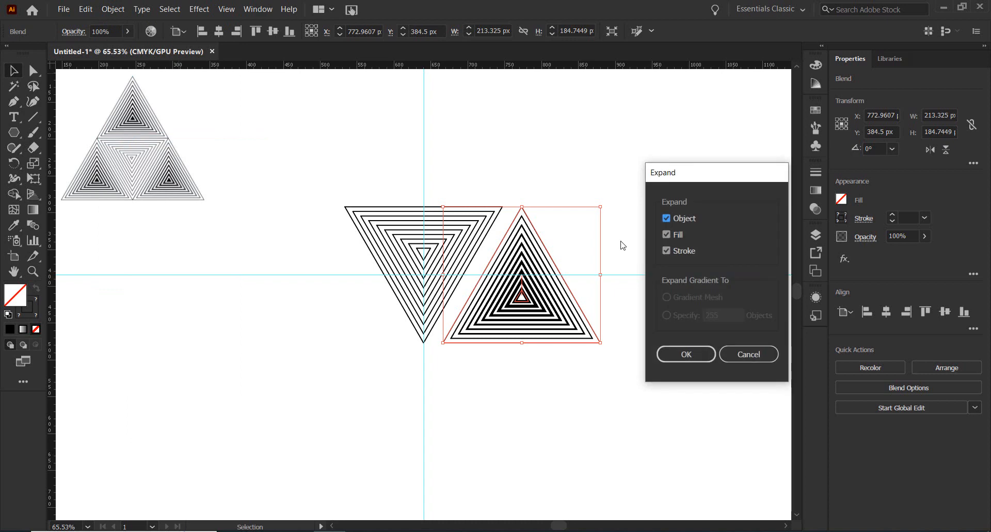
click(673, 358)
click(633, 335)
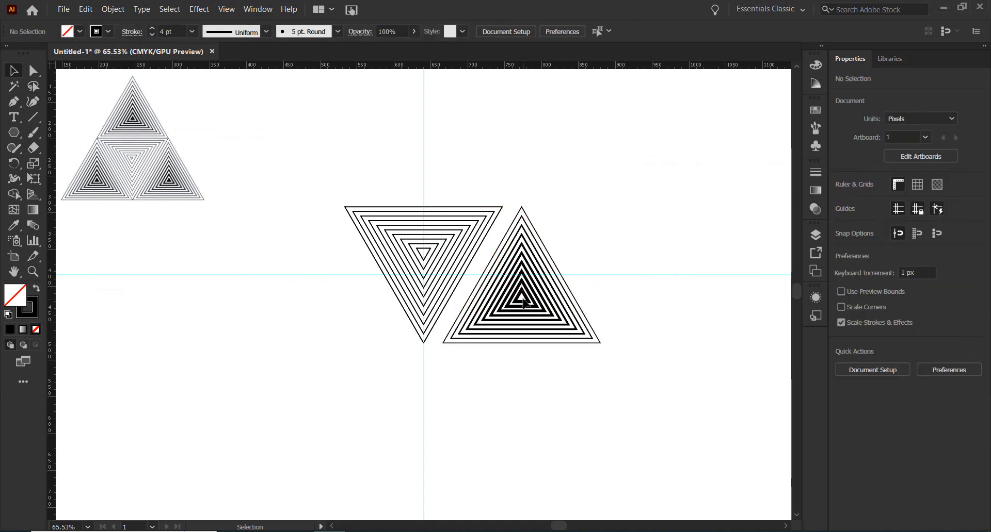
Ungroup the expanded upright triangles and swap the innermost one's fill and stroke to make it solid black.
click(525, 307)
right_click(524, 302)
click(560, 396)
click(630, 305)
click(527, 301)
click(36, 288)
click(308, 385)
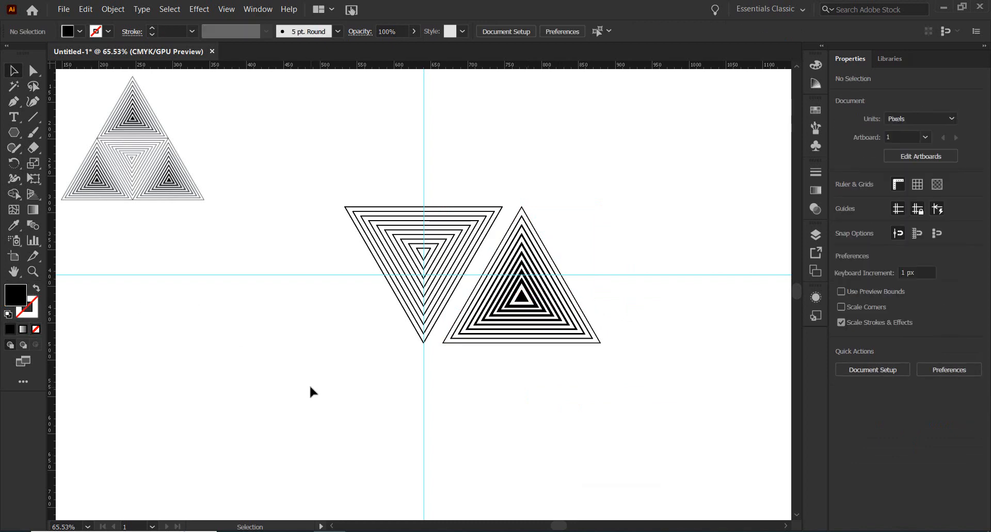
Regroup the nested upright triangles and nudge the group 18 px left, closer to the inverted triangle.
click(529, 302)
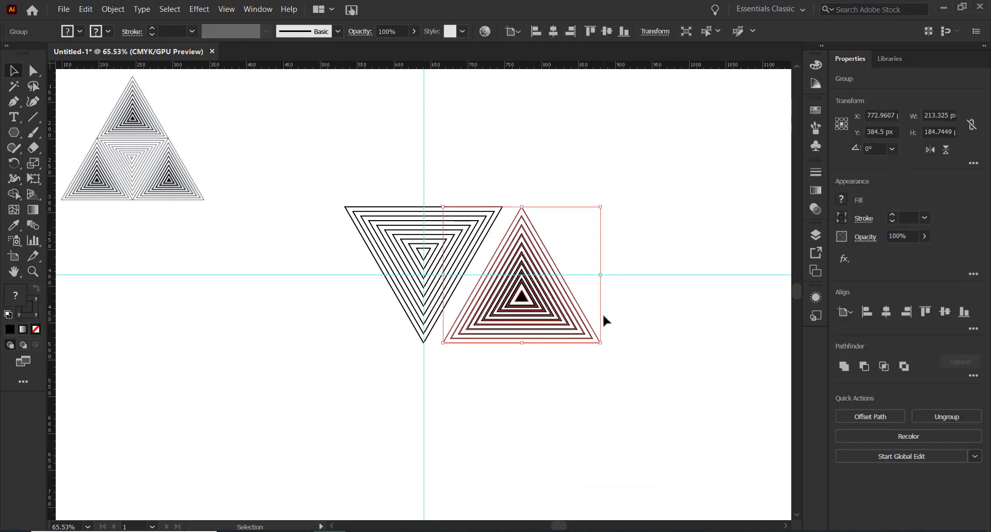
key(Left)
key(Left)
key(Left)
key(Left)
key(Left)
key(Left)
key(Left)
key(Left)
key(Left)
key(Left)
key(Left)
key(Left)
key(Left)
key(Left)
key(Left)
key(Left)
key(Left)
key(Left)
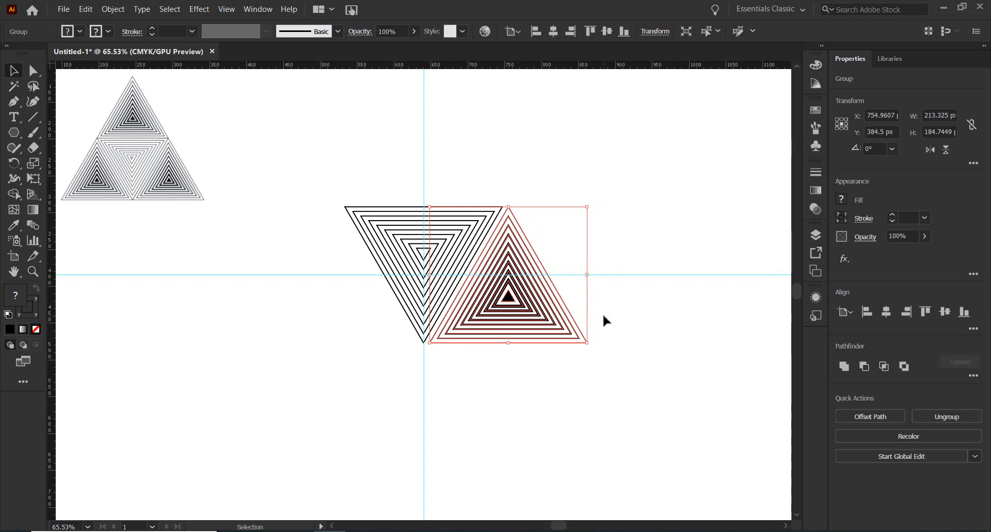
click(630, 269)
Duplicate the upright triangle group to the left of the inverted triangle and again above it.
drag(508, 303, 338, 309)
click(518, 367)
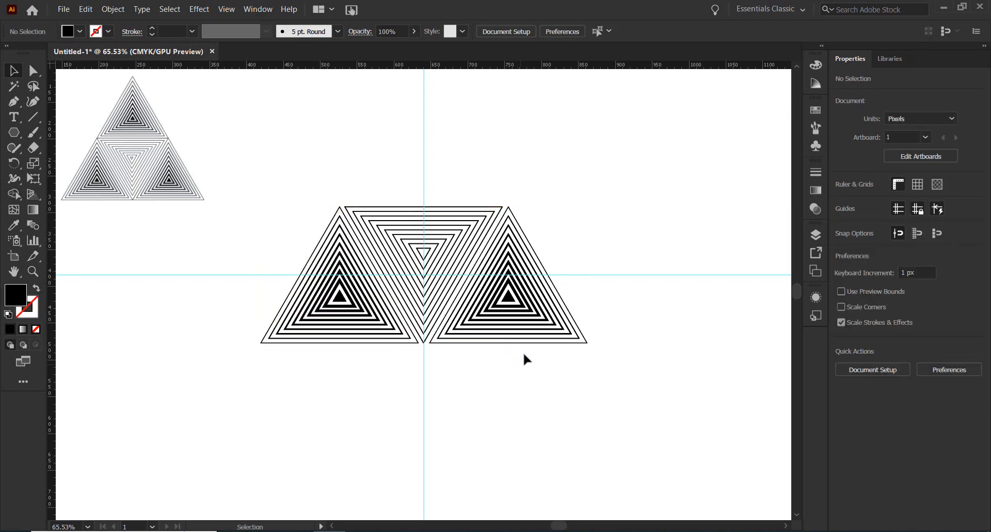
click(350, 311)
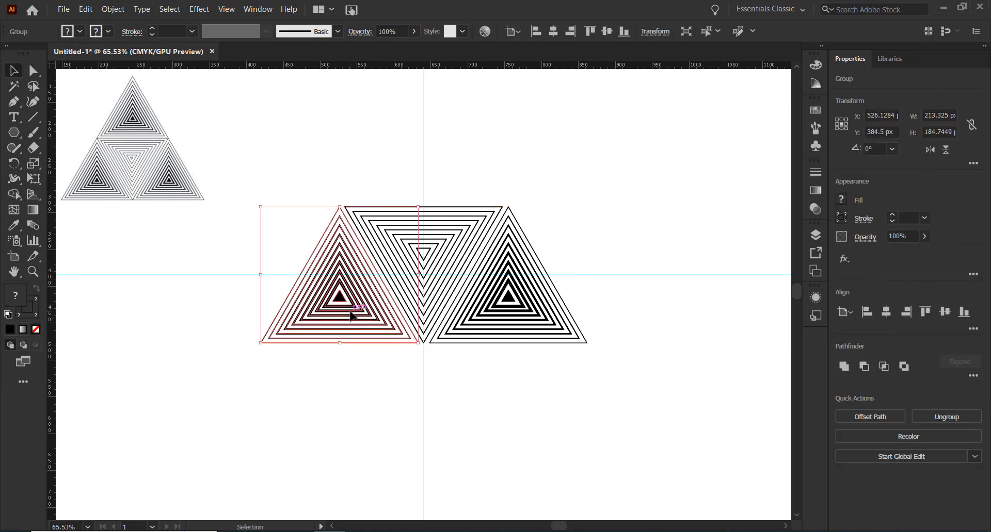
drag(344, 309, 438, 163)
click(547, 178)
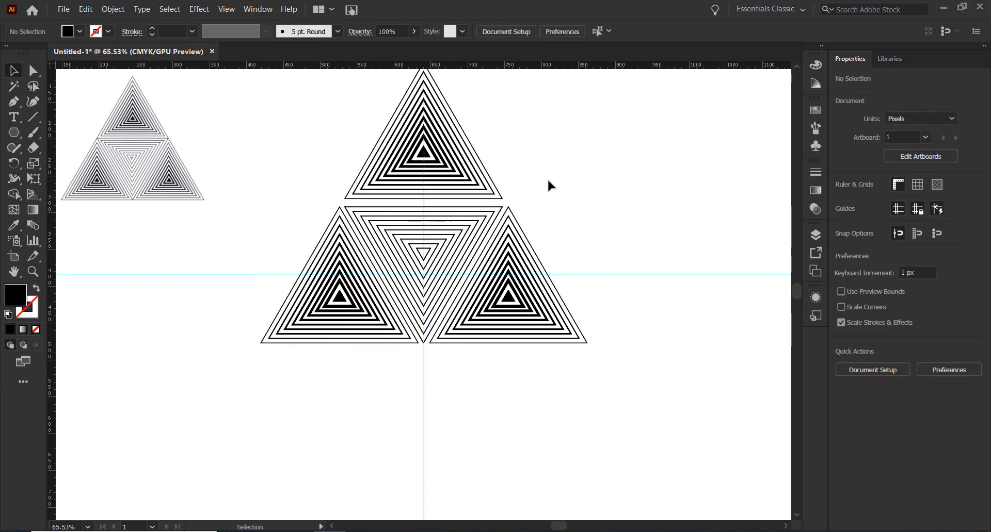
Group the three upright nested triangles together.
click(537, 255)
shift+click(454, 154)
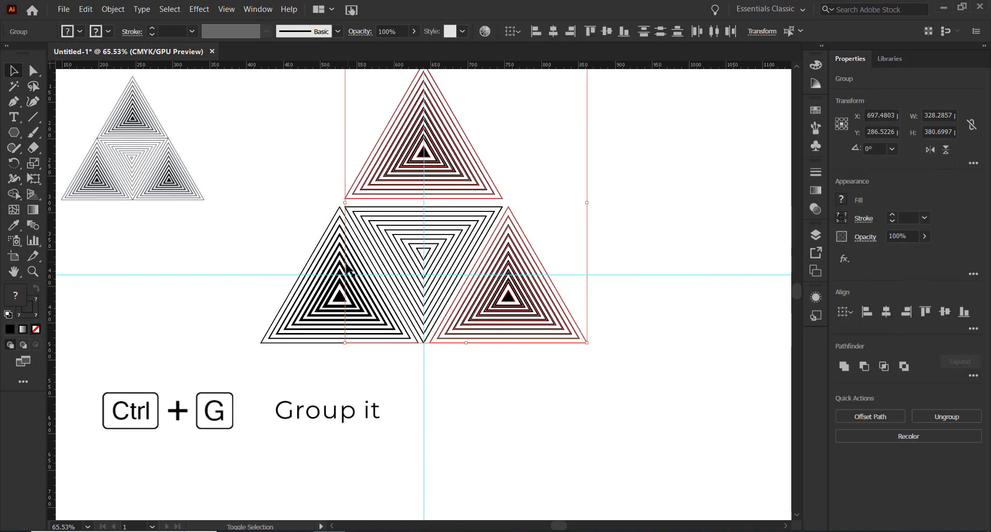
shift+click(335, 299)
click(590, 157)
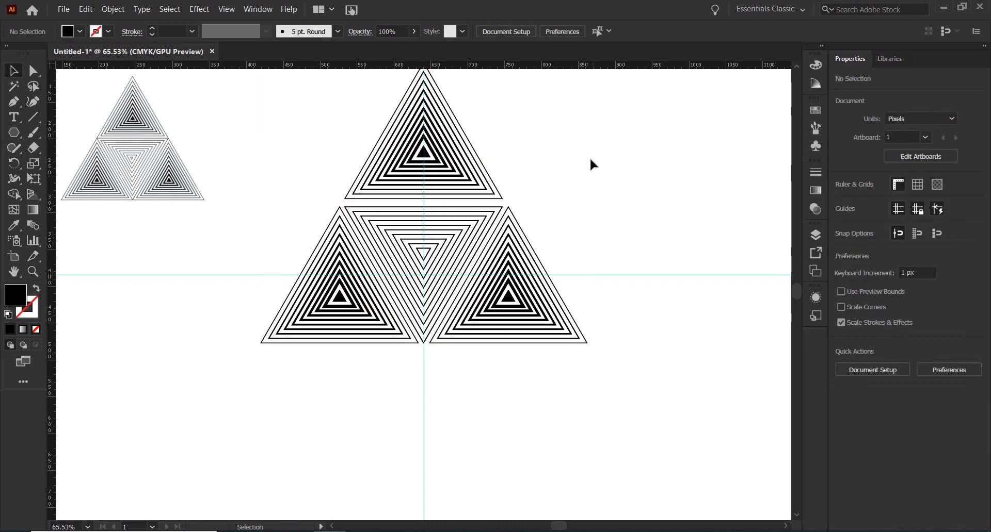
Align the grouped upright triangles and the inverted blend to each other's horizontal and vertical centres.
drag(589, 158, 379, 381)
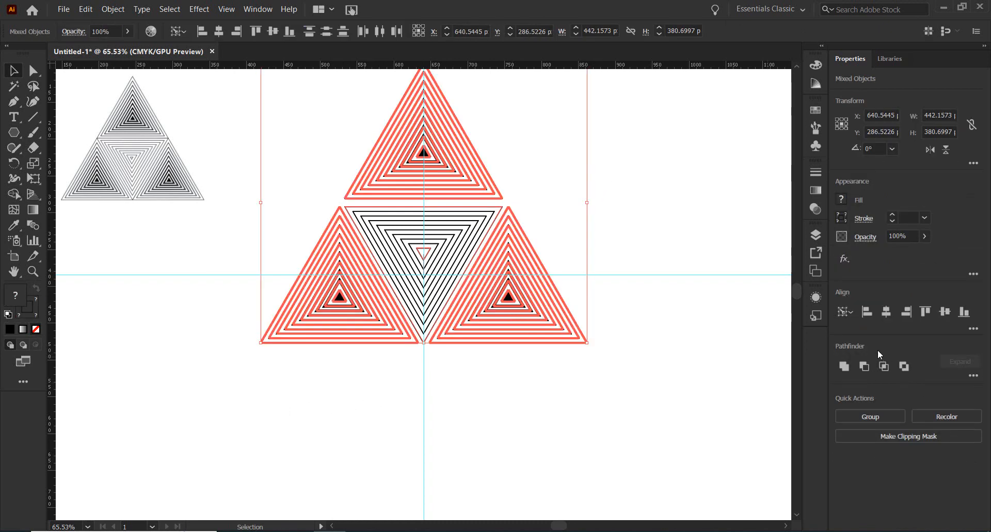
click(885, 311)
click(944, 312)
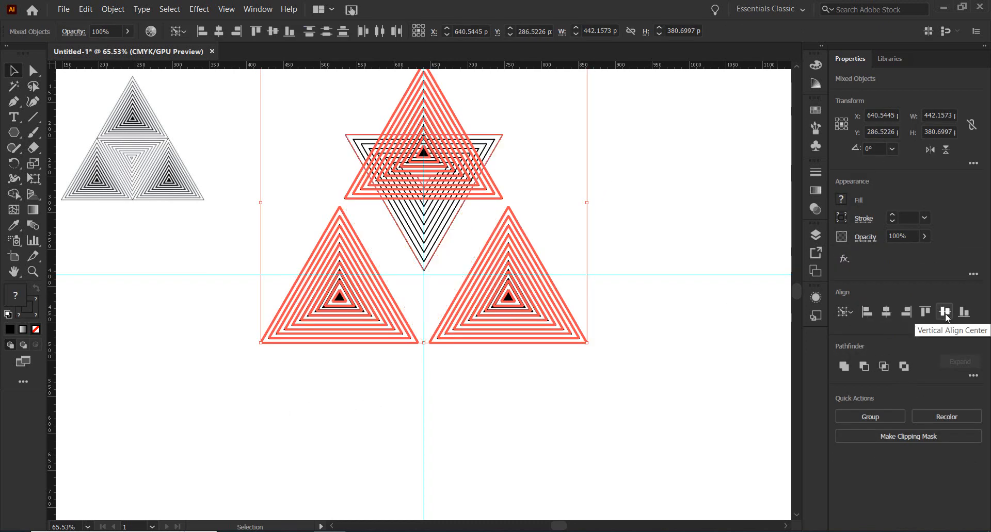
click(687, 255)
Move the inverted blend down into the gap between the three upright triangles and nudge it to X 639.5, Y 382.4 px.
drag(426, 165, 428, 264)
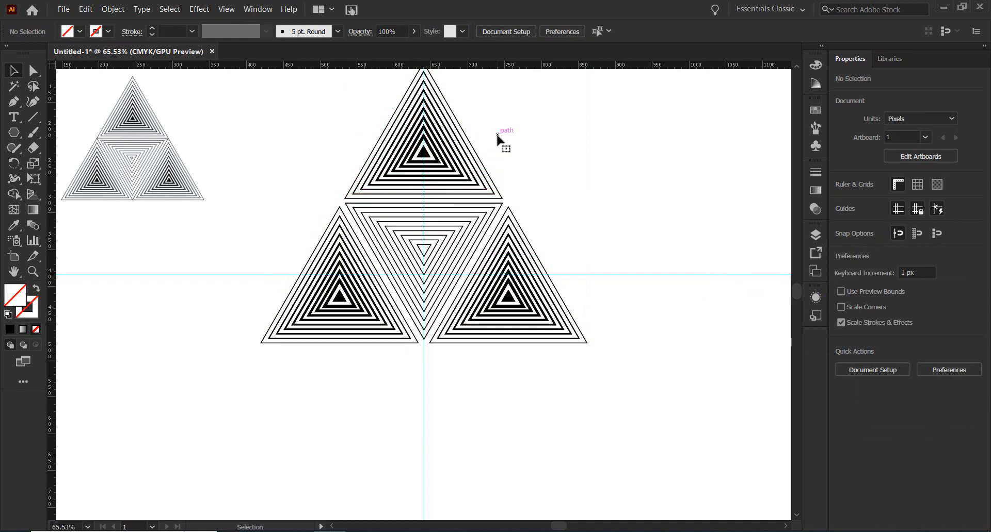
click(416, 257)
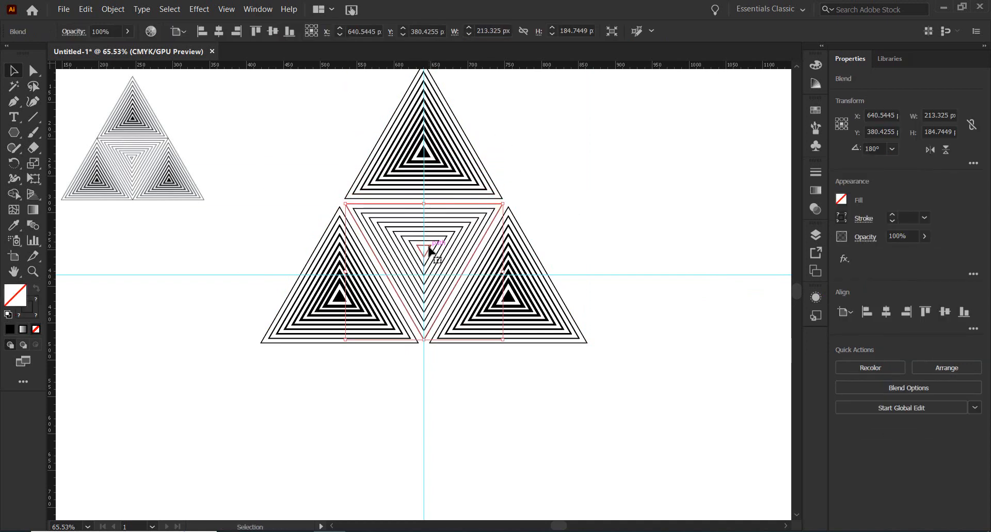
key(Down)
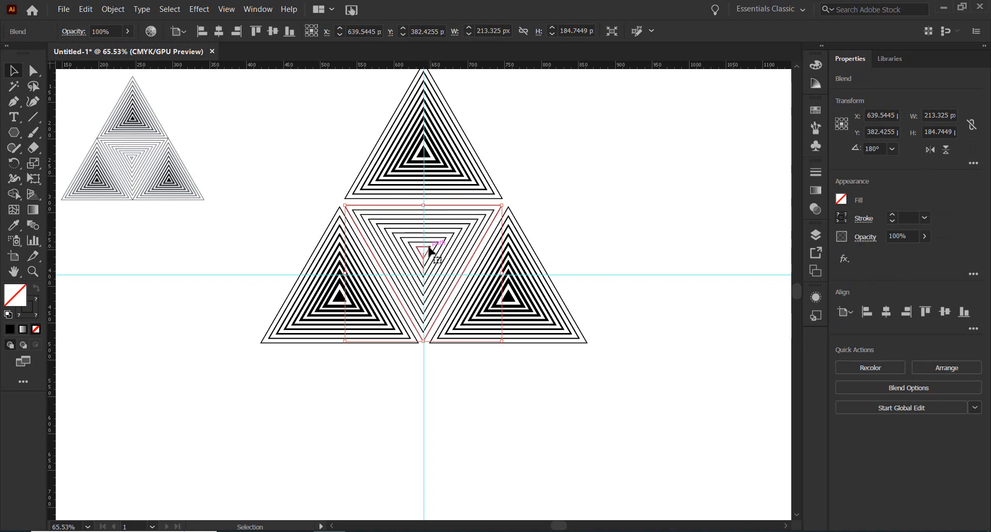
click(565, 182)
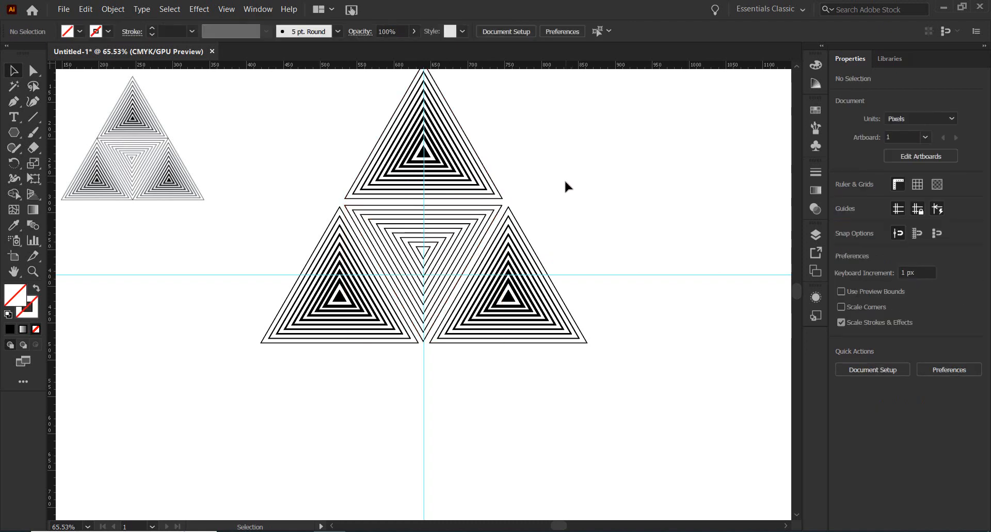
Group the four nested triangles and move the group down so the inverted triangle's centre sits on the guide crossing.
drag(577, 173, 343, 402)
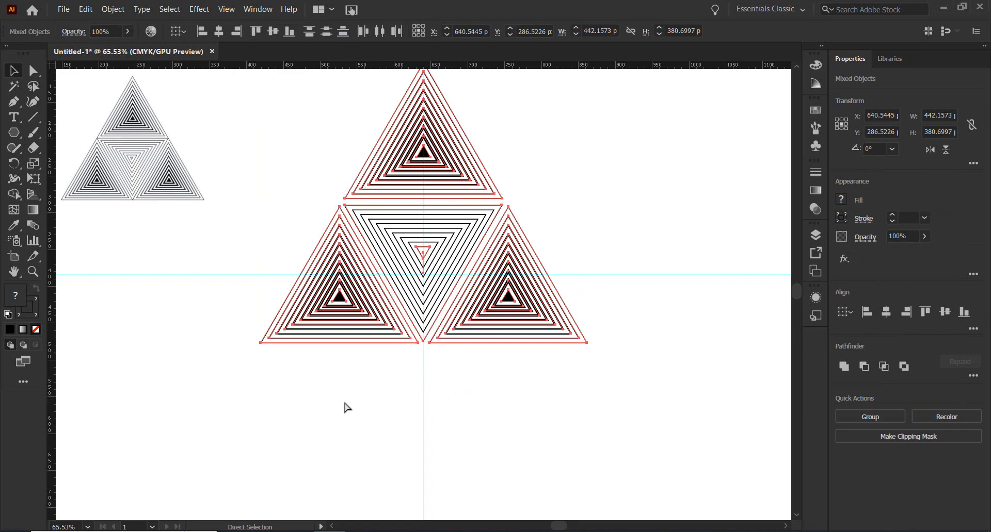
key(ctrl+g)
click(553, 397)
drag(427, 250, 431, 272)
click(580, 212)
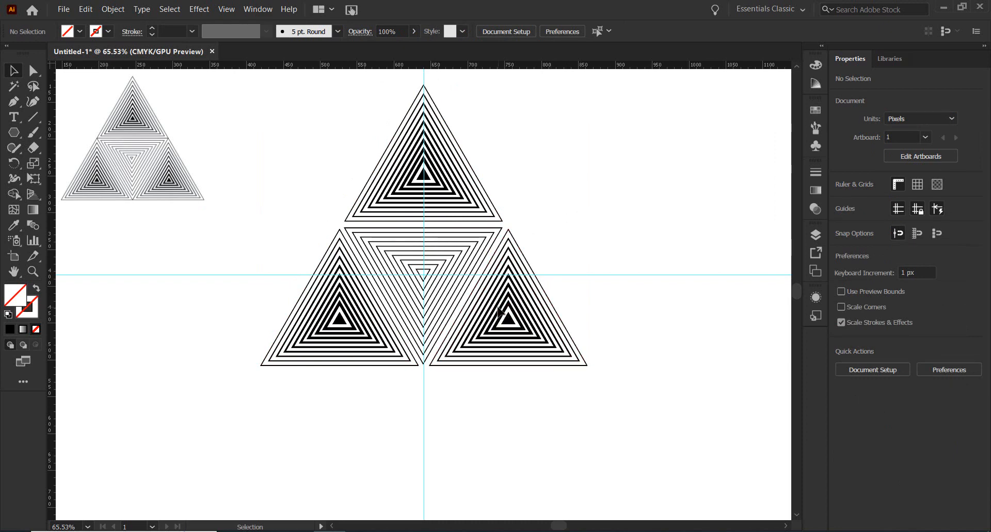
click(515, 293)
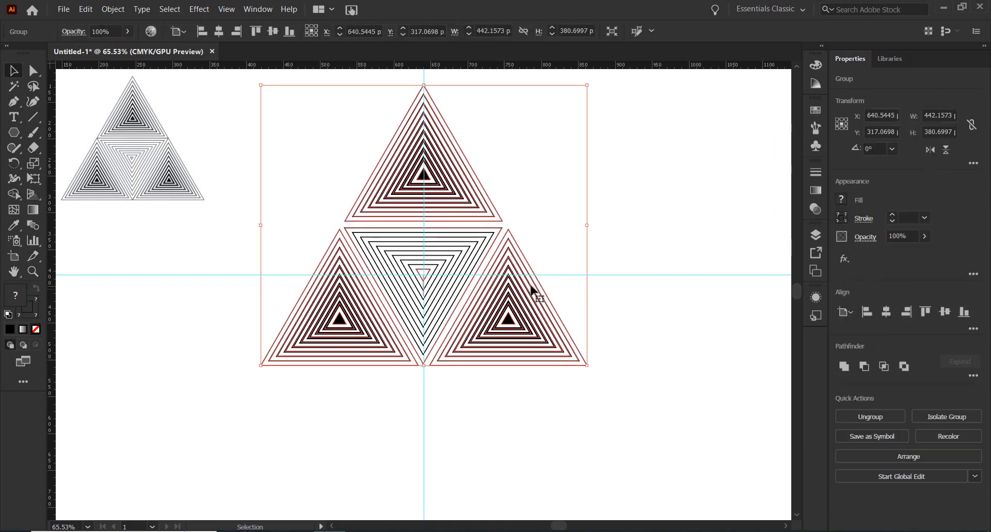
click(633, 236)
drag(435, 307, 440, 308)
click(551, 206)
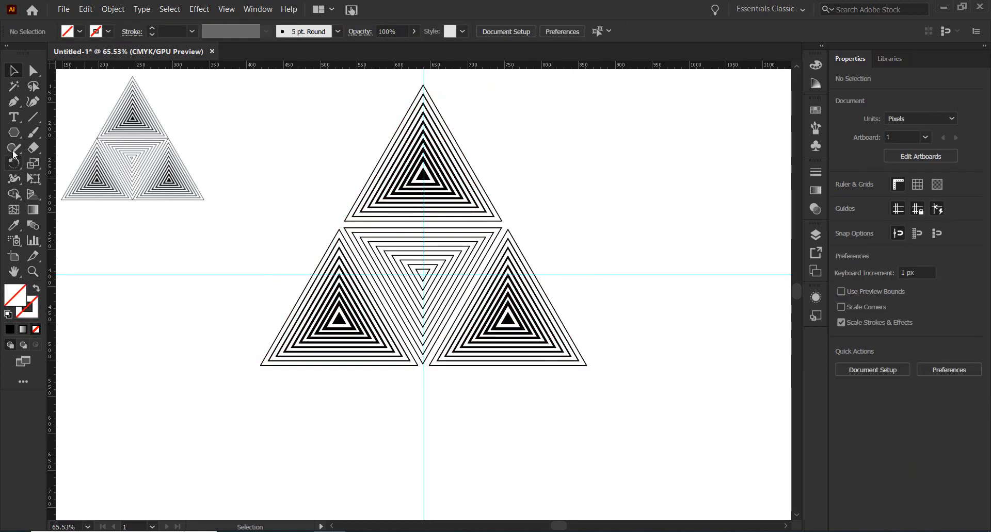
Draw an outer triangle about 468 by 407 px from the guide crossing around the group and give it a 1 pt stroke.
right_click(14, 132)
click(90, 173)
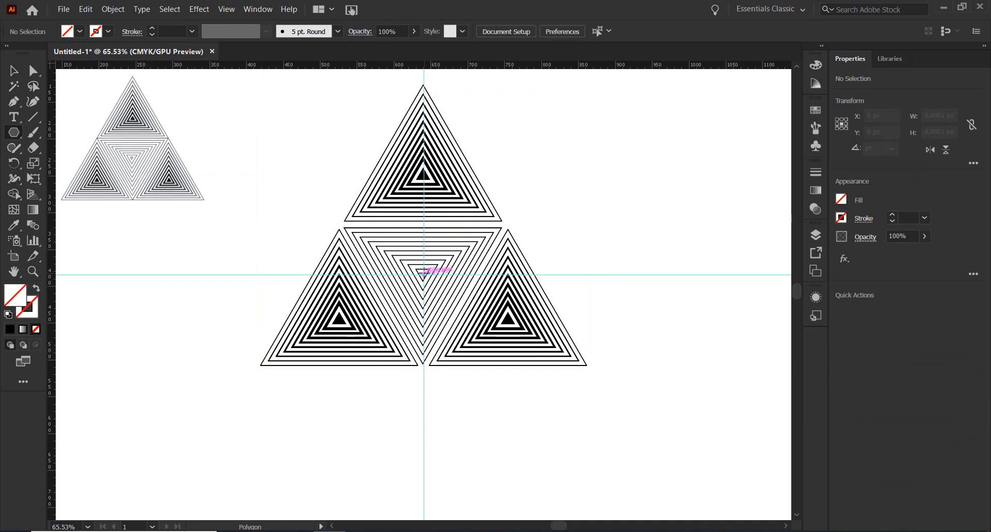
drag(423, 272, 597, 370)
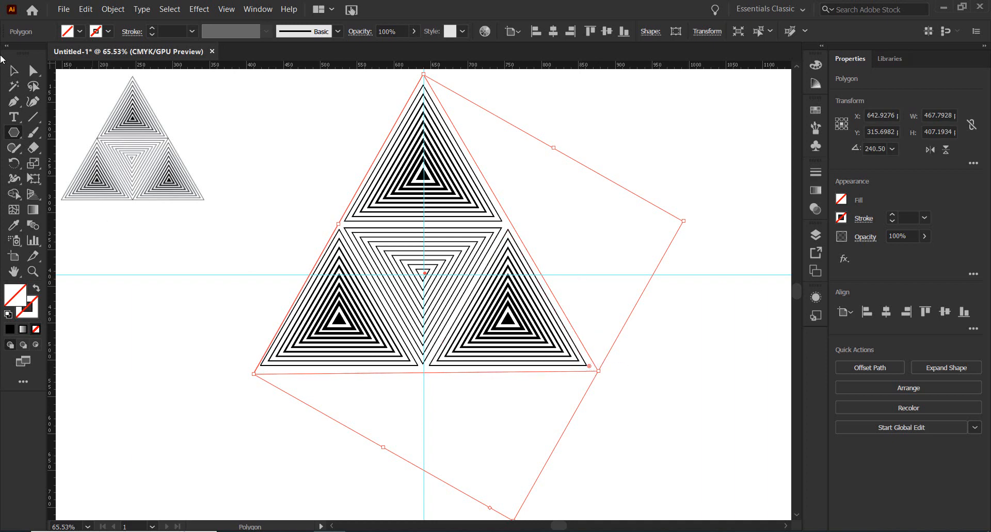
key(v)
click(892, 215)
click(706, 281)
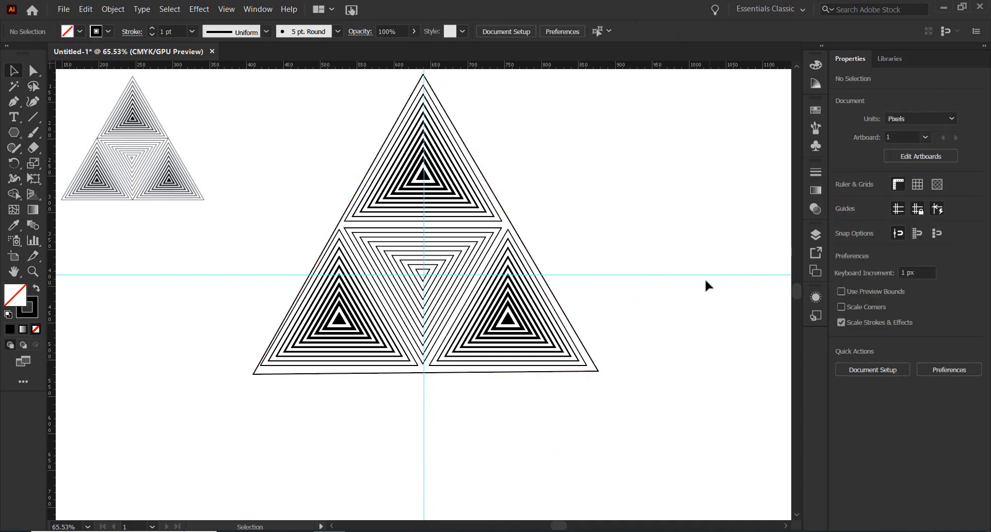
Align the nested triangle group and the outer triangle to each other's horizontal and vertical centres.
drag(539, 314, 526, 328)
click(718, 270)
click(539, 285)
shift+click(597, 370)
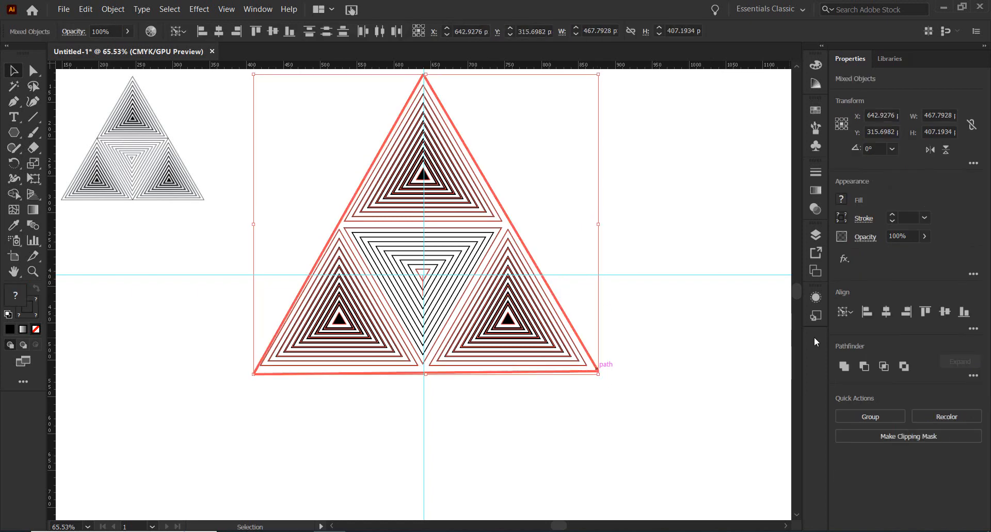
click(942, 312)
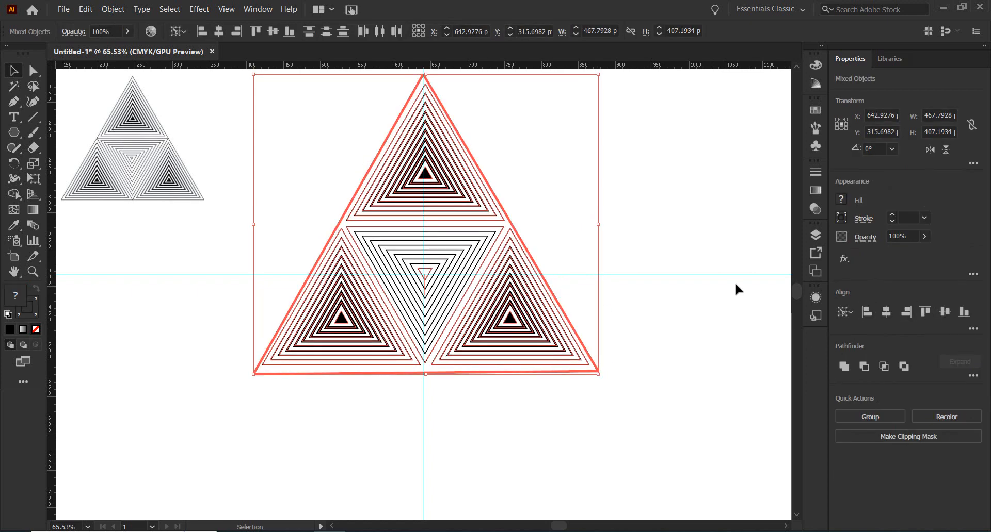
click(735, 282)
Nudge the nested triangle group 2 px left and 4 px down inside the outer triangle.
click(449, 315)
key(Left)
key(Left)
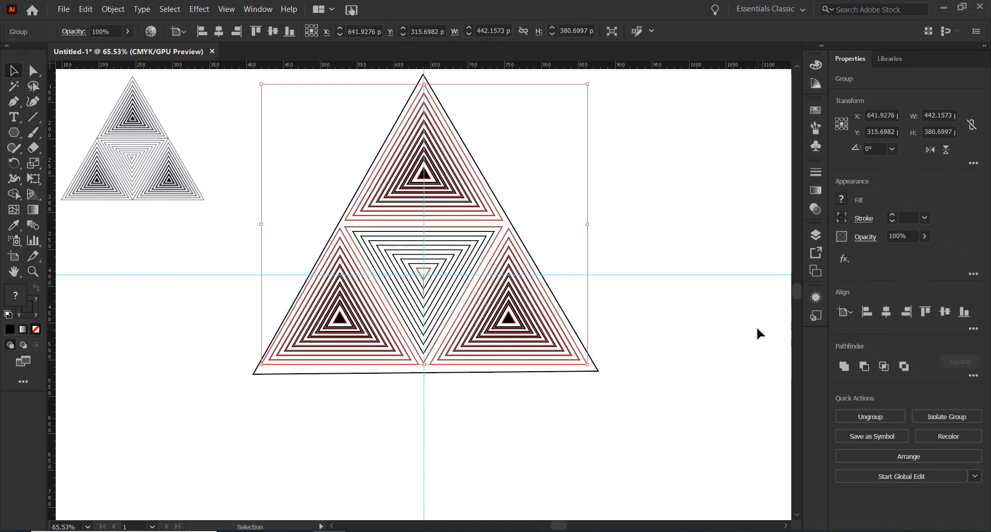
key(Down)
key(Down)
key(Down)
key(Down)
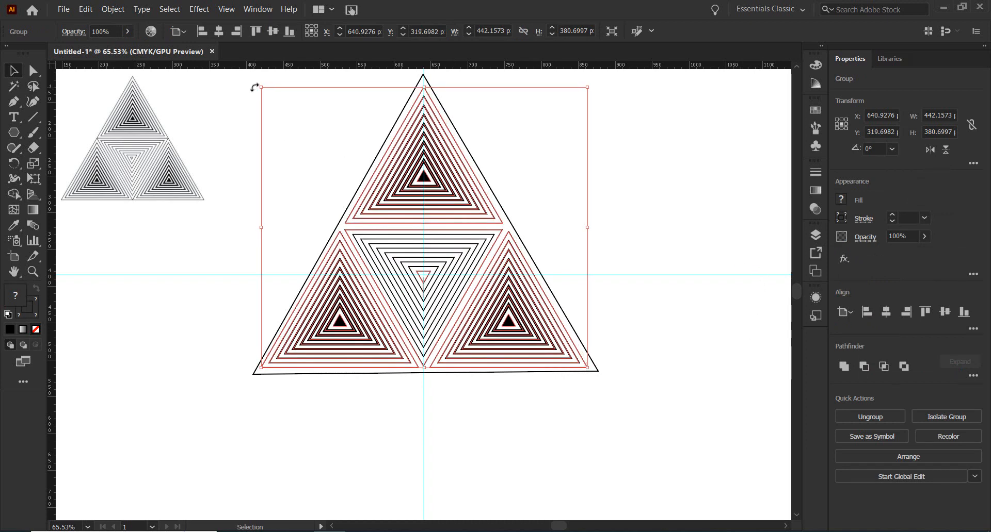
Rotate the nested triangle group slightly counterclockwise so its edges run parallel to the outer triangle.
drag(254, 87, 252, 94)
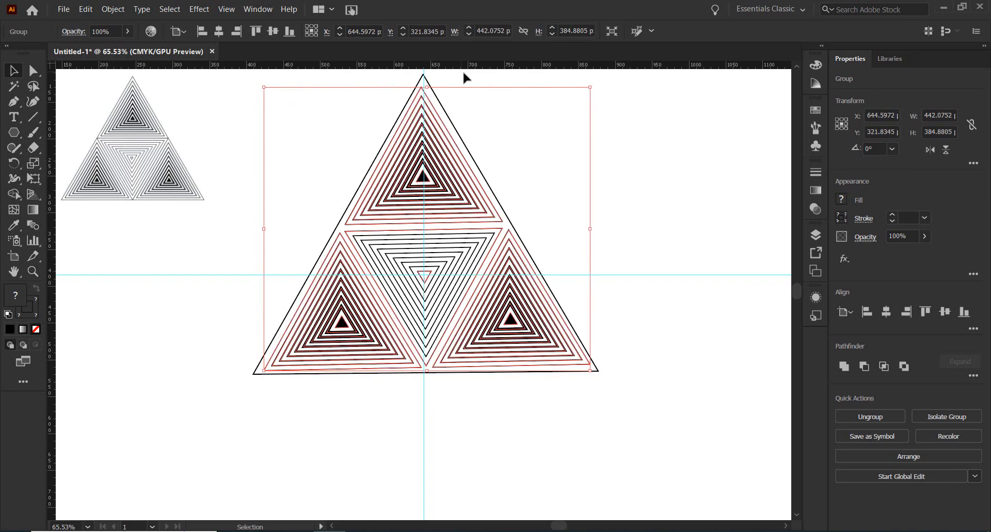
drag(593, 87, 602, 90)
click(619, 91)
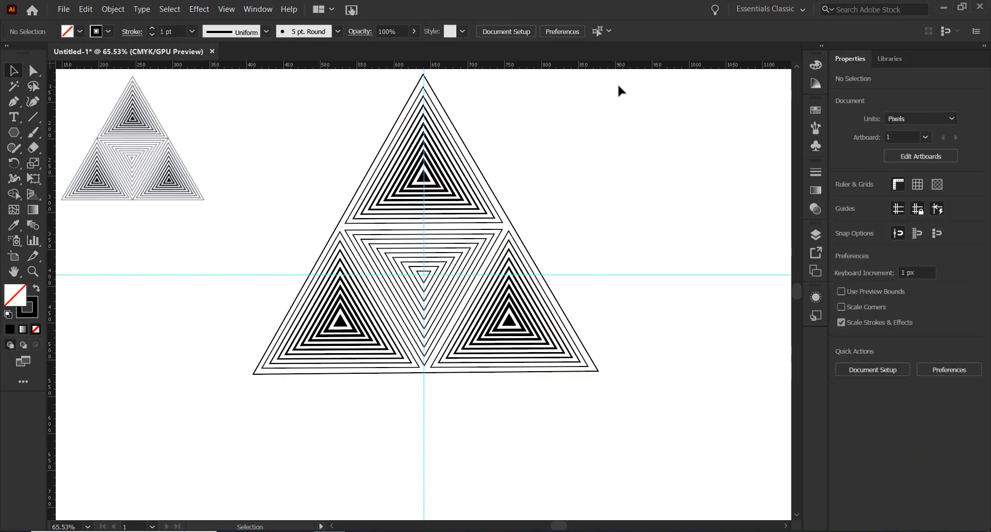
Scale the outer triangle down slightly to fit closely around the nested group, and hide the guides.
click(598, 371)
drag(684, 220, 681, 218)
click(682, 178)
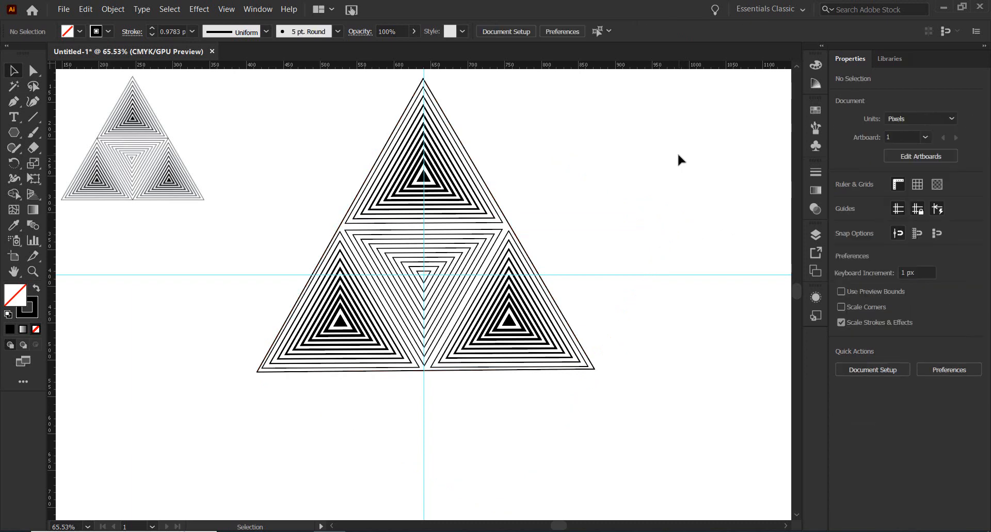
right_click(663, 172)
click(701, 274)
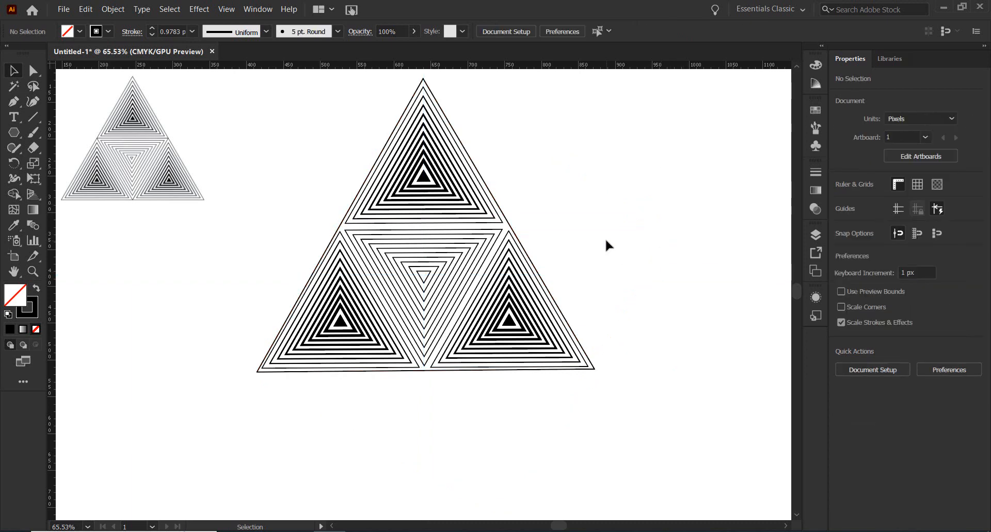
Group the outer triangle with the nested triangles and move the artwork down to about X 660.5, Y 395.3 px.
drag(610, 189, 401, 416)
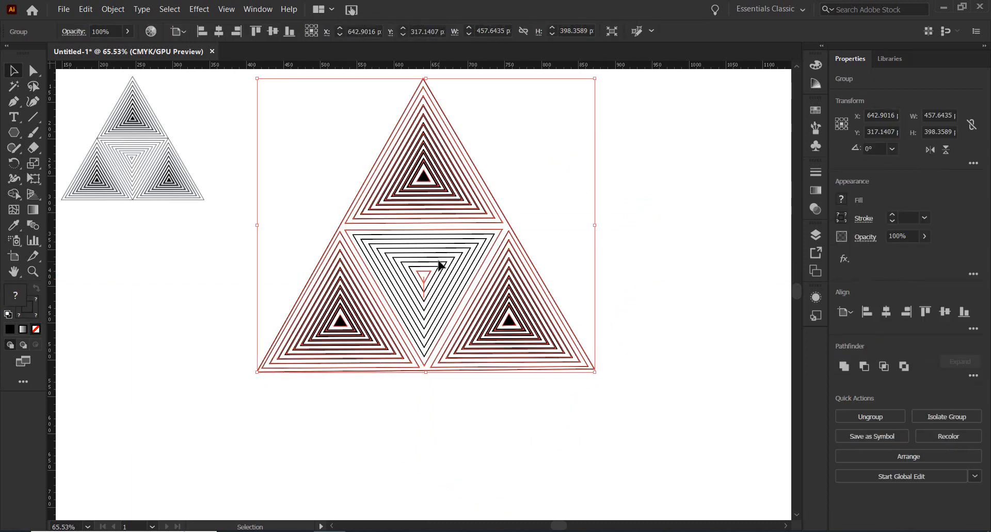
drag(442, 215, 454, 272)
click(645, 206)
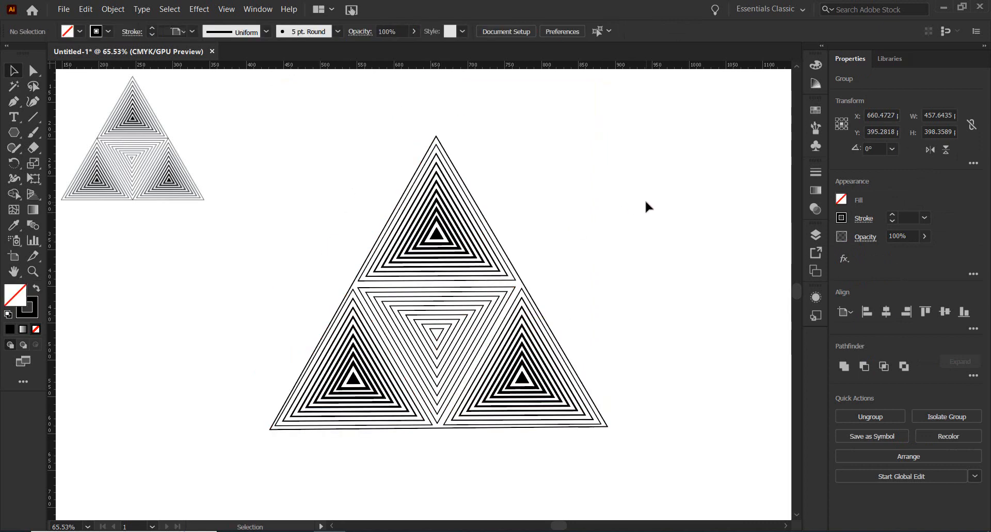
Place a point text object below the triangle artwork and set its font size to 50 pt.
click(14, 118)
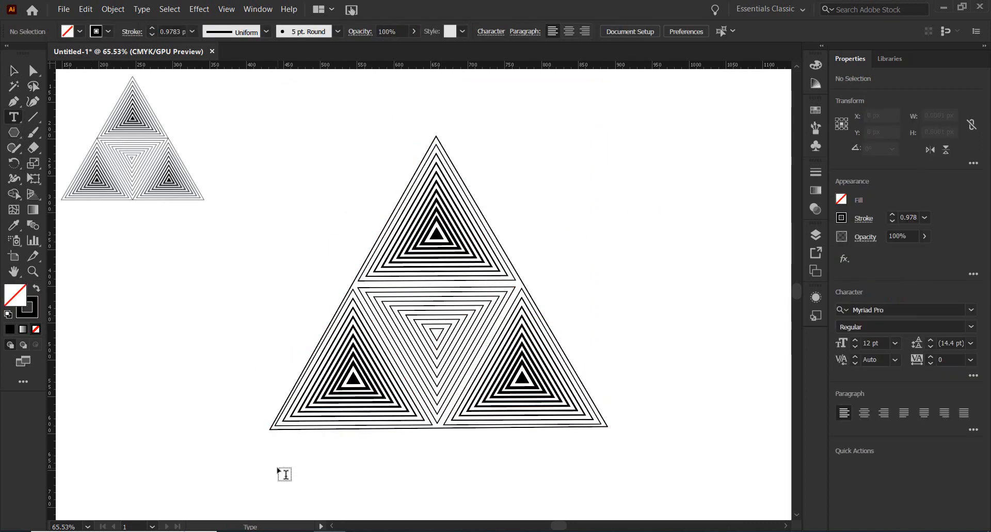
click(275, 465)
drag(617, 30, 582, 32)
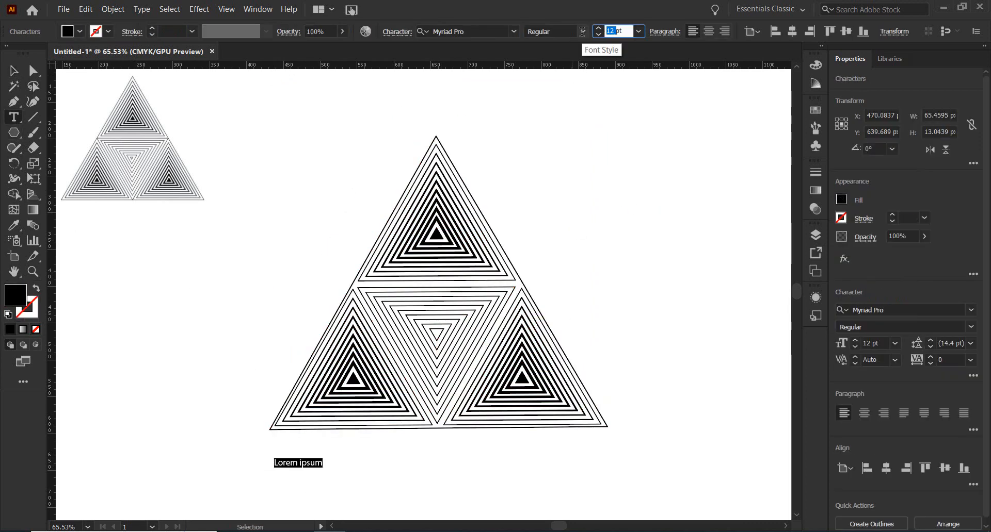
text(50)
click(15, 69)
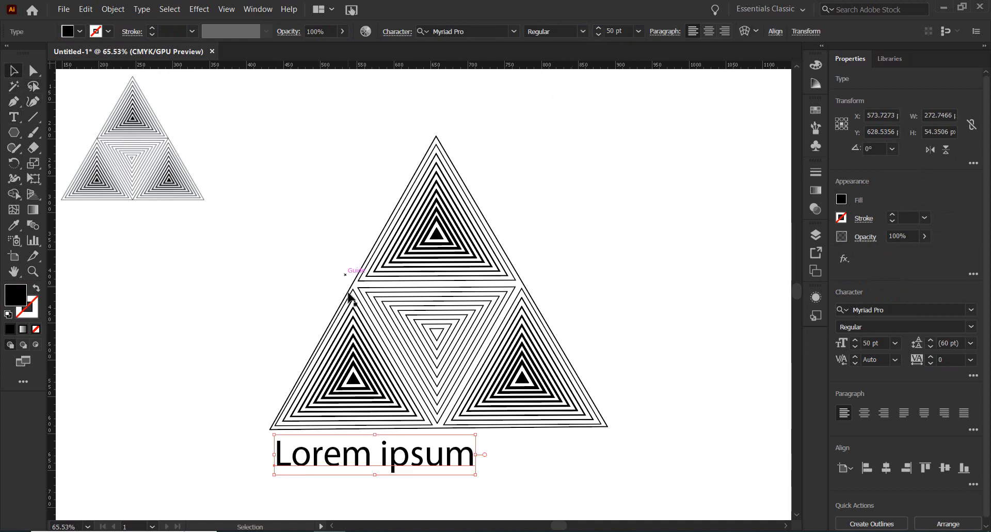
Replace the placeholder text below the artwork with "Triangular Cube Tattoo Design".
triple_click(348, 451)
text(Tri)
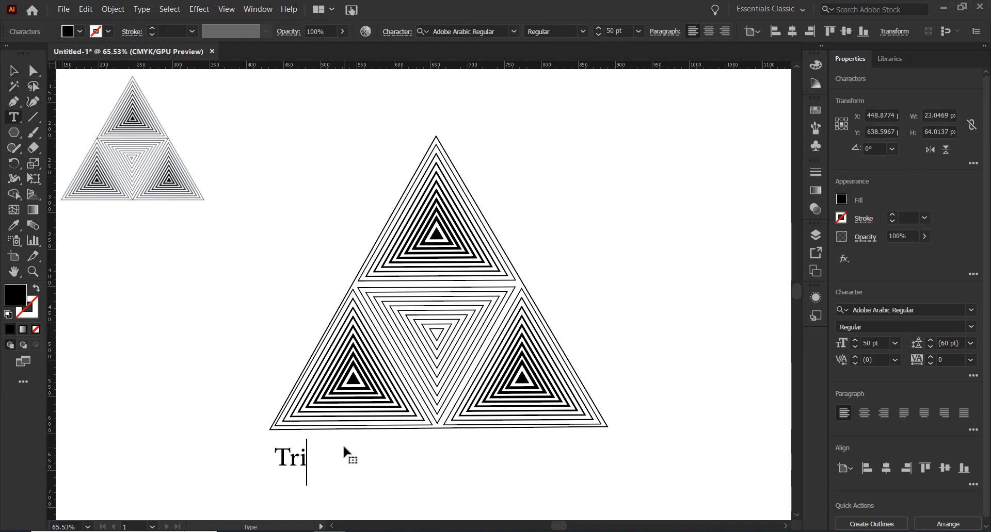
text(angular)
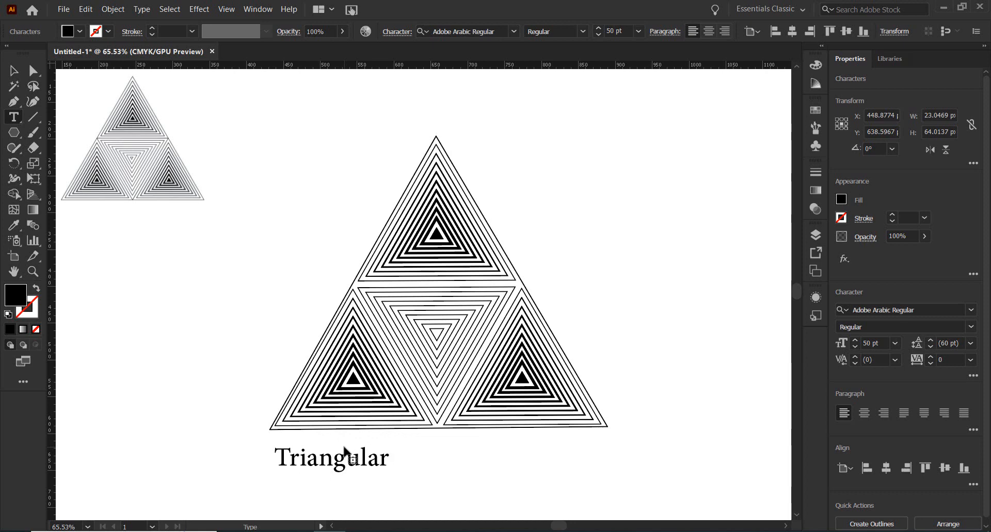
text( Cube Tat)
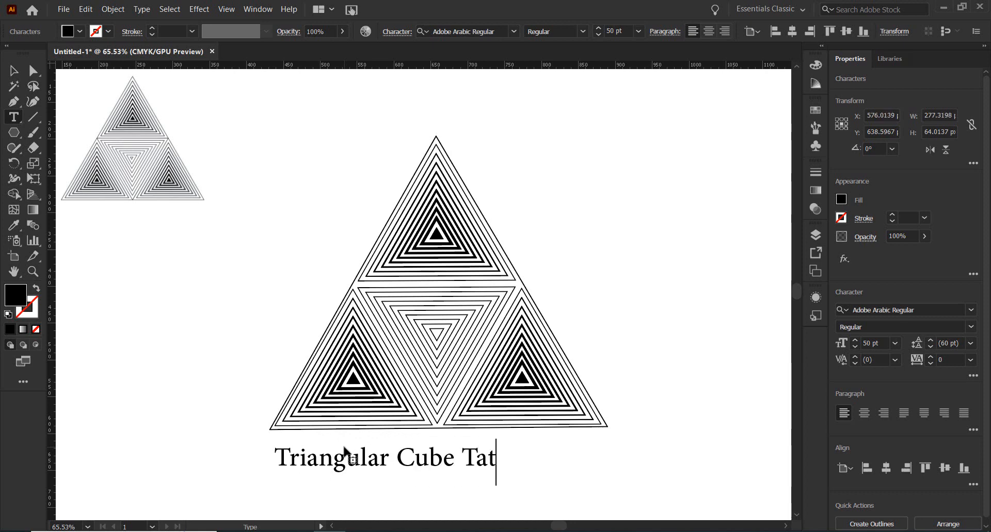
text(too )
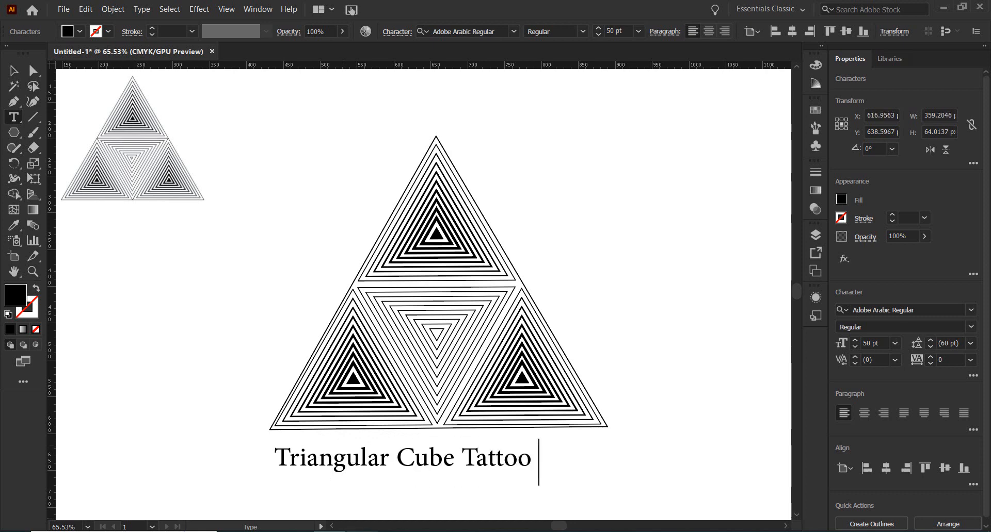
text(Design)
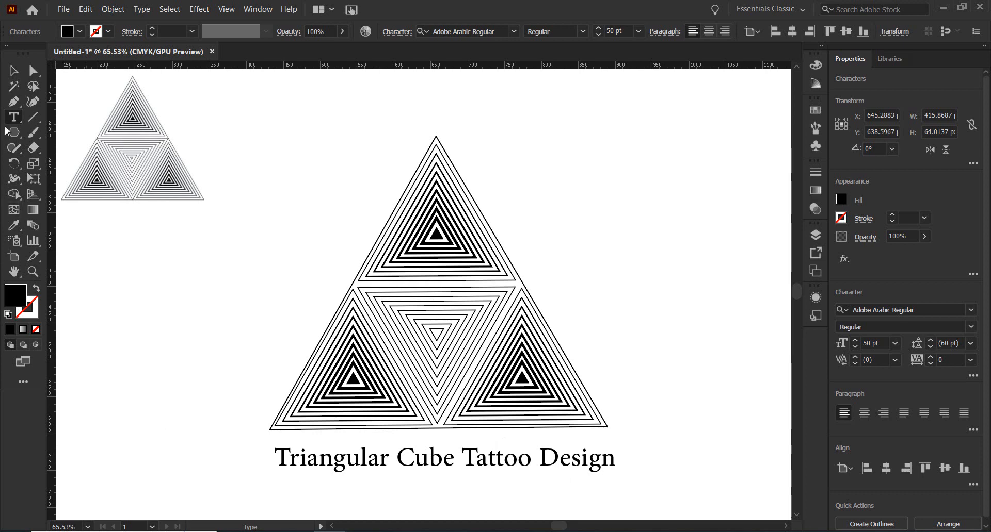
key(Escape)
Scale the triangle artwork down proportionally about its centre, leaving more space above the caption.
click(493, 290)
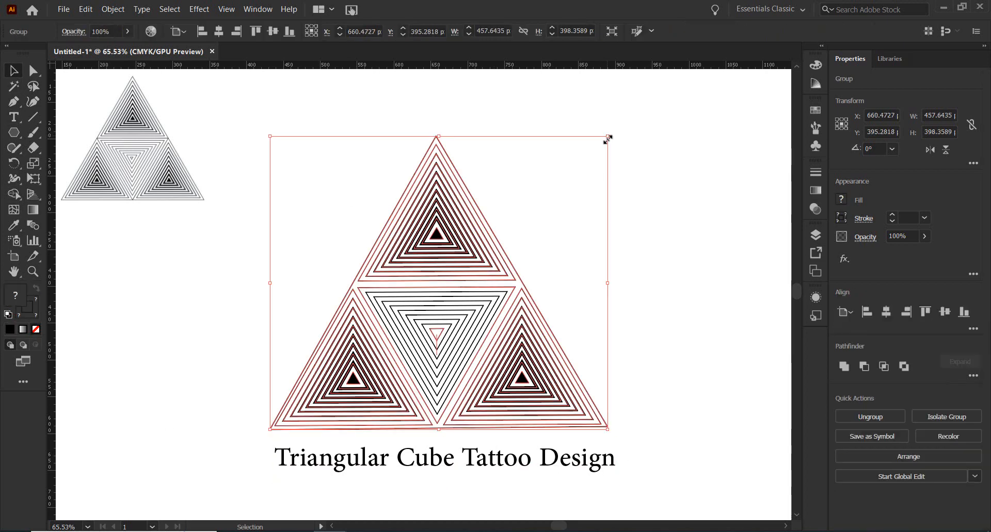
drag(608, 139, 594, 181)
click(596, 185)
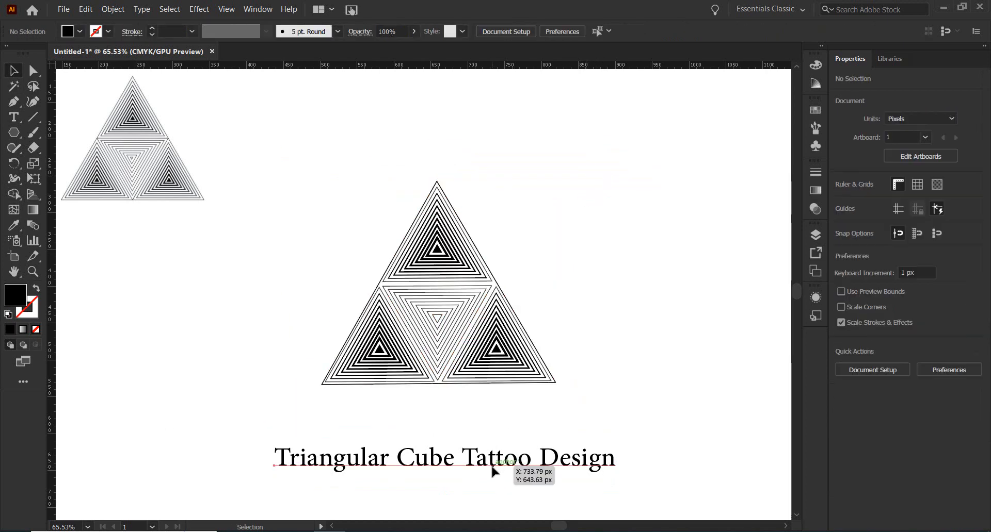
Scale the caption down to about 37.55 pt and move it up closer beneath the triangle artwork.
click(466, 466)
drag(618, 439, 619, 446)
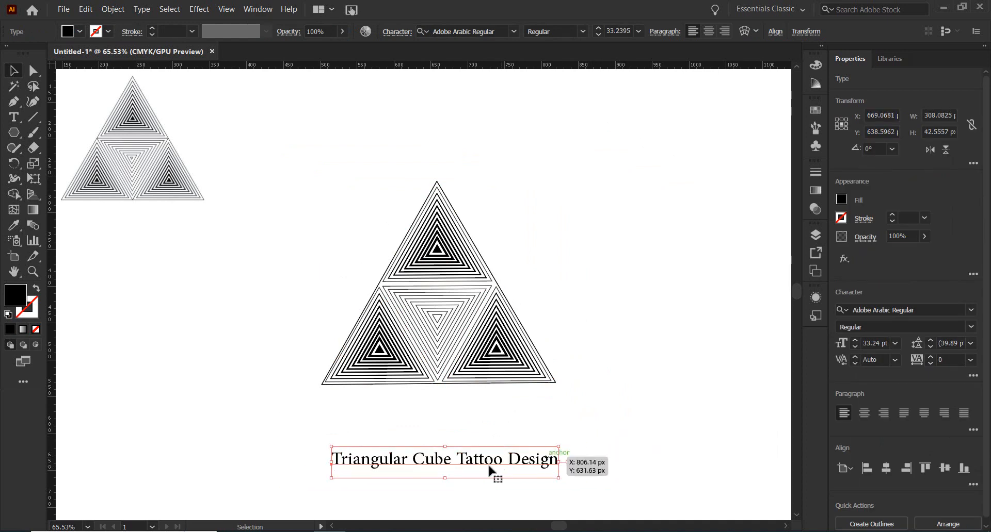
drag(488, 465, 484, 437)
drag(555, 415, 570, 416)
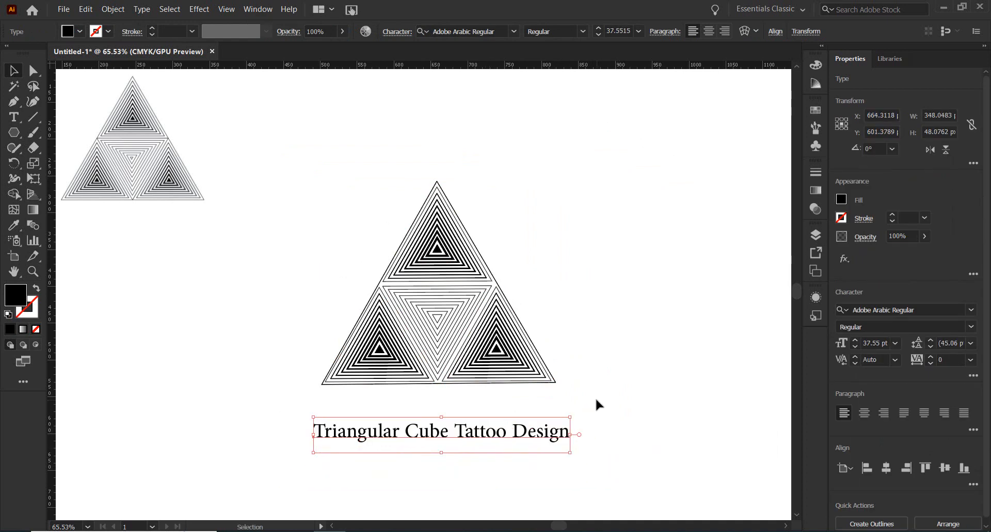
Try the Microsoft YaHei UI font on the caption and settle on Josefin Sans.
click(968, 311)
click(866, 378)
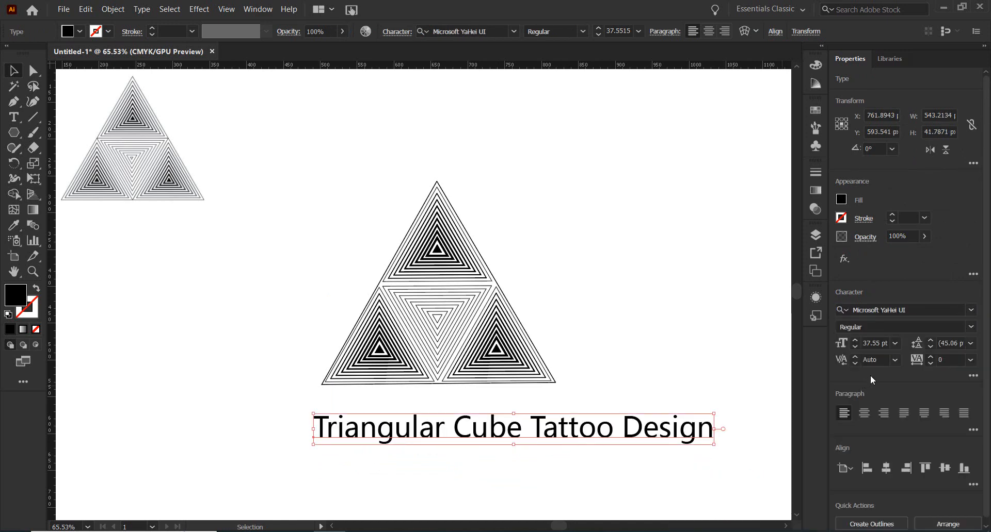
click(967, 311)
click(868, 418)
Scale the caption down to about 29.17 pt and position it centred just below the triangle artwork.
drag(588, 436, 556, 432)
drag(666, 412, 620, 413)
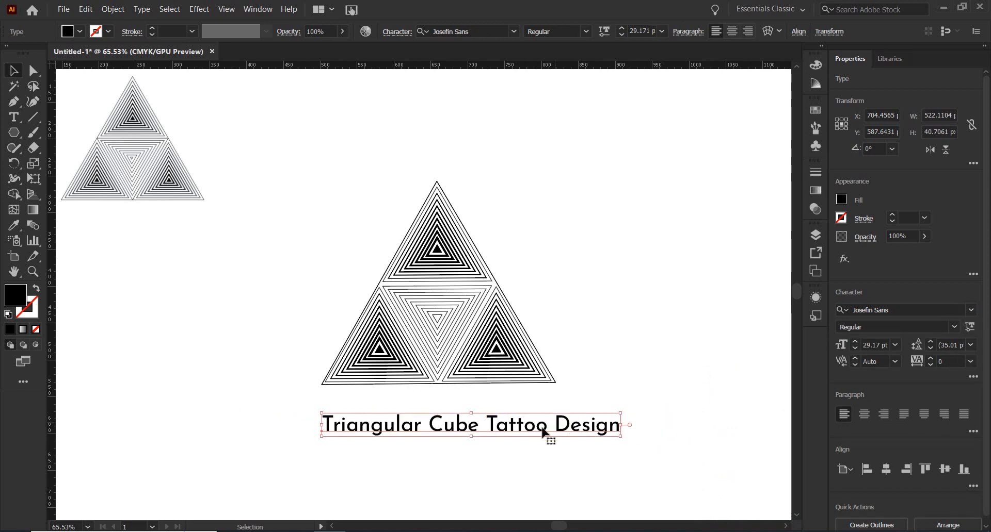
drag(536, 429, 518, 422)
click(600, 342)
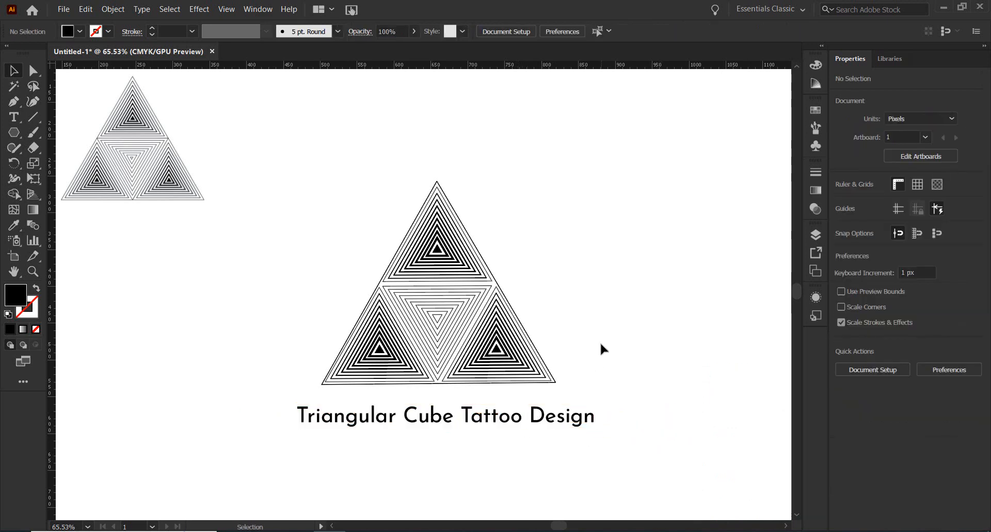